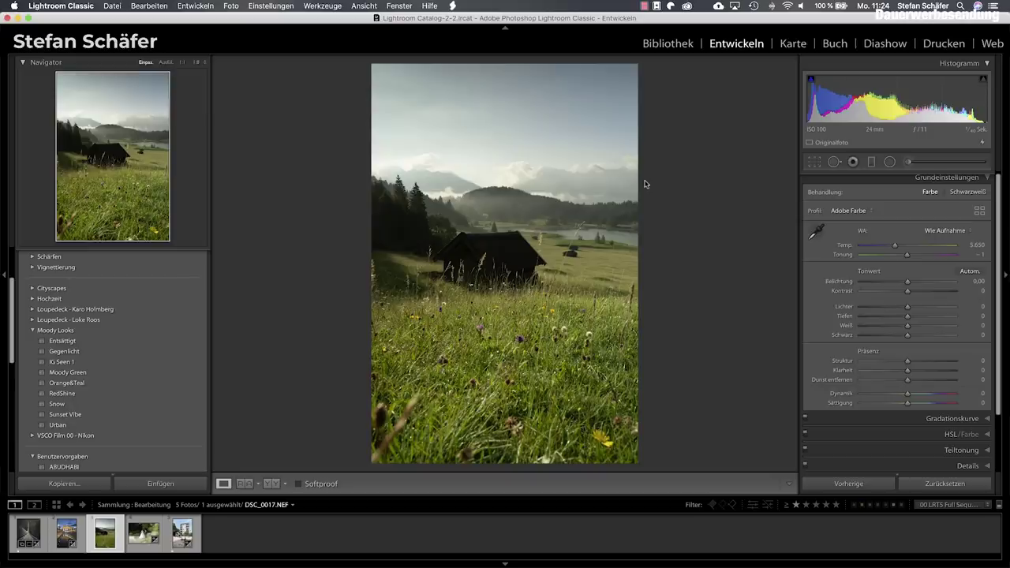
Draw a graduated filter from the sky to the hills at −1.08 exposure, then raise and level it
{"action": "left_click", "coordinate": [872, 163]}
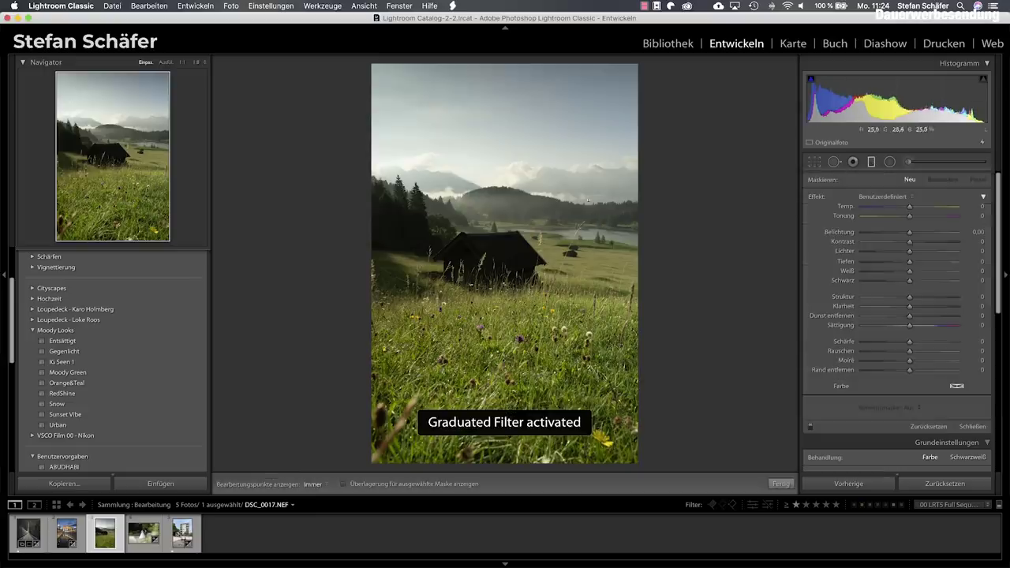
{"action": "left_click_drag", "start_coordinate": [485, 133], "coordinate": [482, 263]}
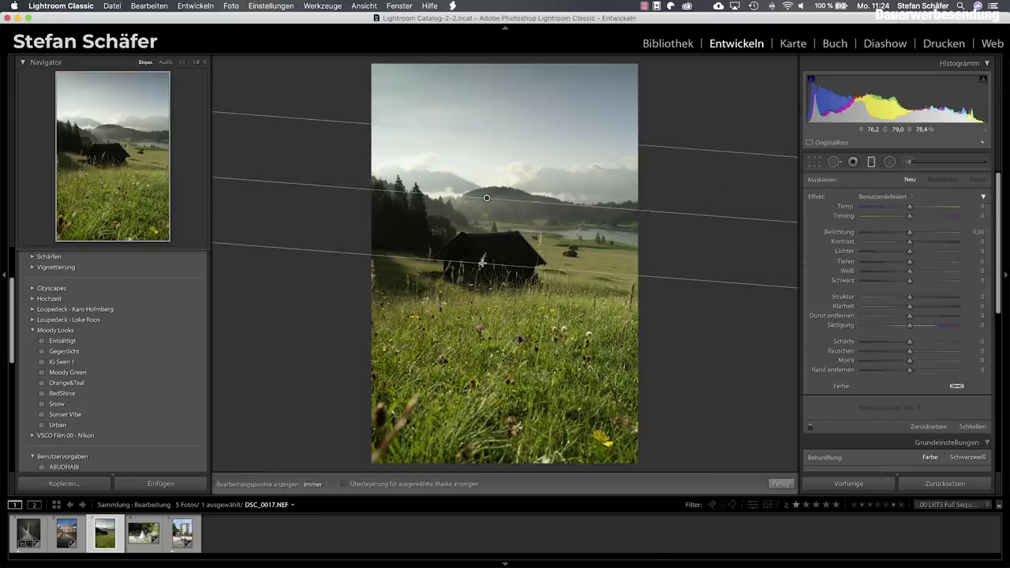
{"action": "key", "text": "o"}
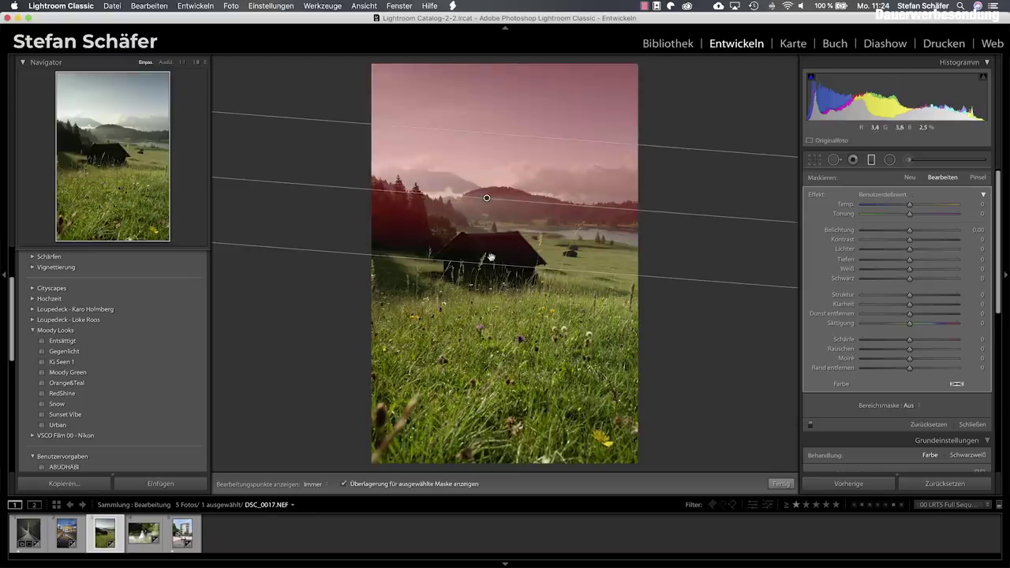
{"action": "left_click_drag", "start_coordinate": [486, 265], "coordinate": [500, 265]}
{"action": "key", "text": "o"}
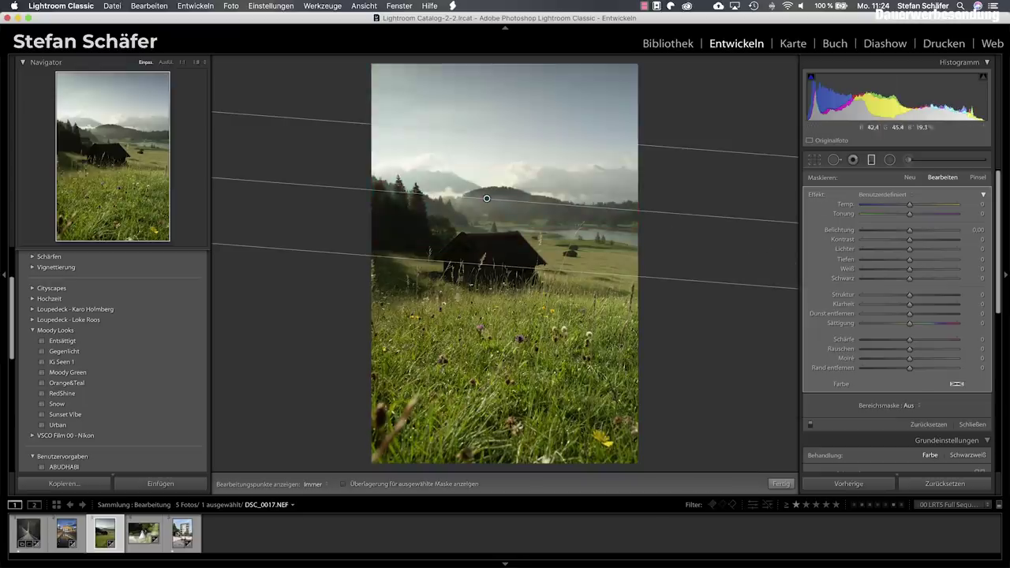
{"action": "left_click_drag", "start_coordinate": [911, 231], "coordinate": [890, 232]}
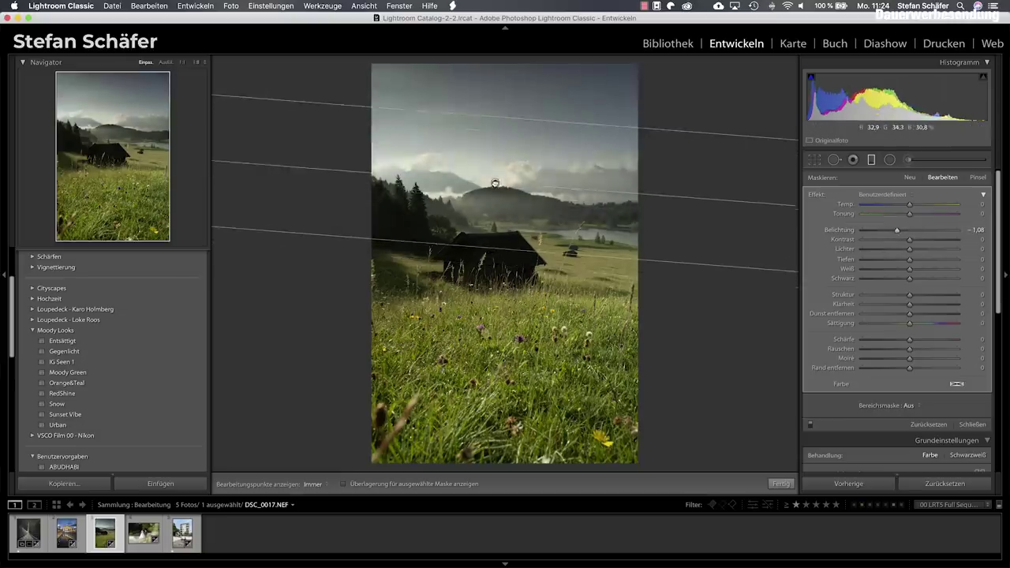
{"action": "mouse_move", "coordinate": [487, 199]}
{"action": "left_mouse_down"}
{"action": "mouse_move", "coordinate": [489, 189]}
{"action": "mouse_move", "coordinate": [483, 223]}
{"action": "left_mouse_up"}
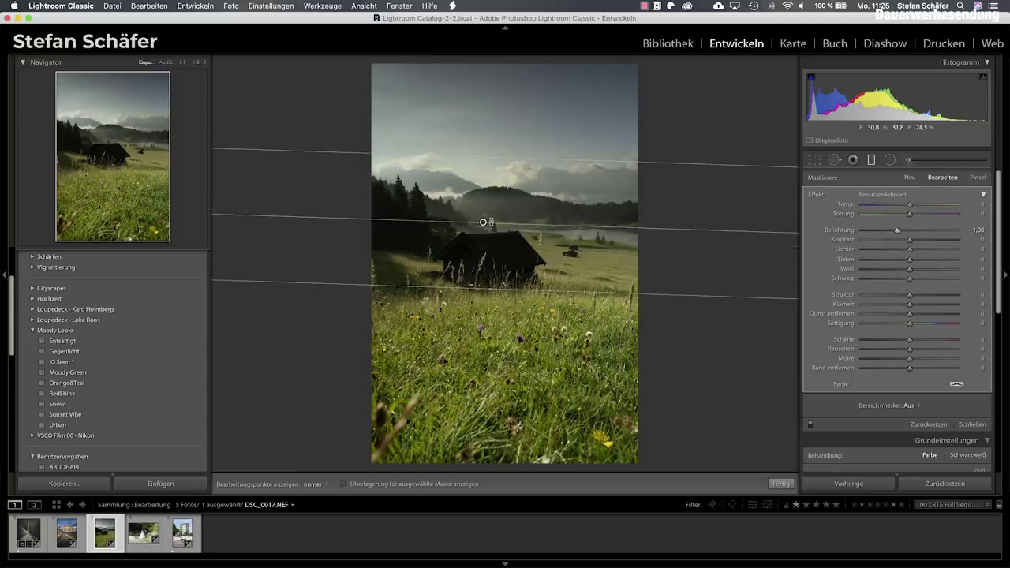
{"action": "left_click_drag", "start_coordinate": [483, 222], "coordinate": [485, 206]}
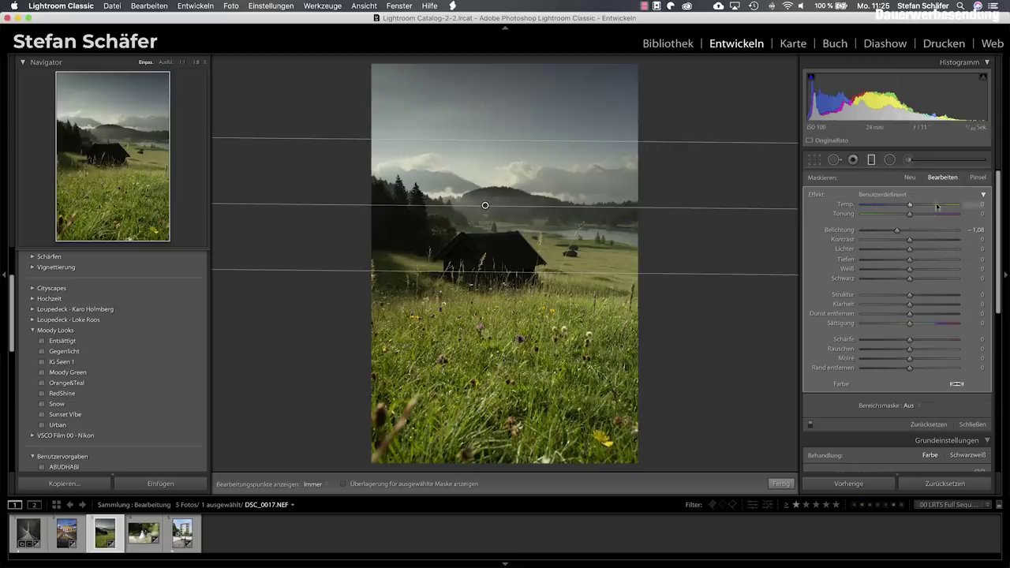
Brush on the graduated filter's mask, erasing its darkening over the hill area
{"action": "left_click", "coordinate": [977, 178]}
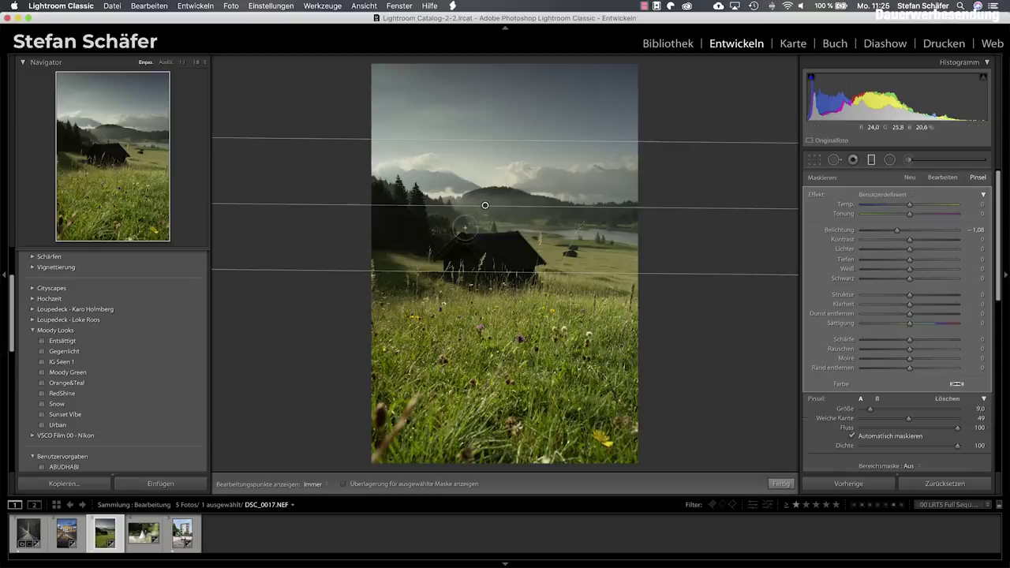
{"action": "key", "text": "alt"}
{"action": "key", "text": "h"}
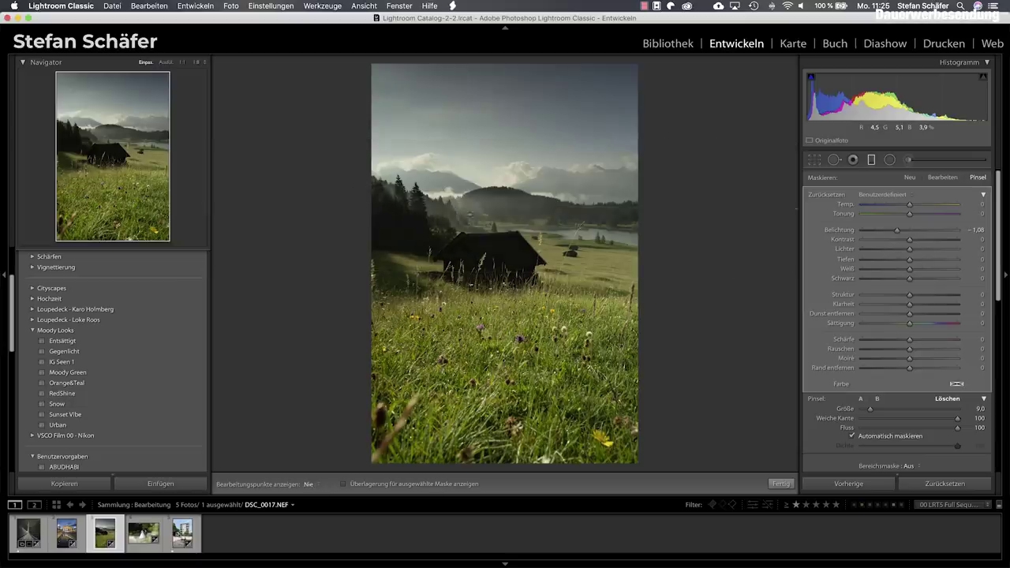
{"action": "left_click_drag", "start_coordinate": [493, 203], "coordinate": [623, 212]}
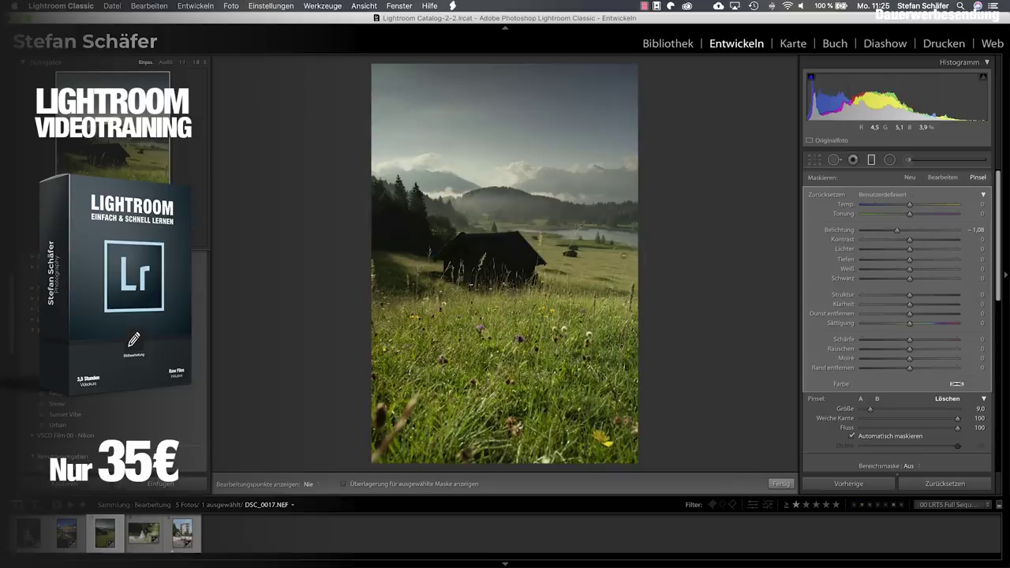
{"action": "key", "text": "m"}
{"action": "left_click_drag", "start_coordinate": [485, 140], "coordinate": [486, 272]}
Erase the mask from the hut and left tree line, then delete the graduated filter
{"action": "key", "text": "o"}
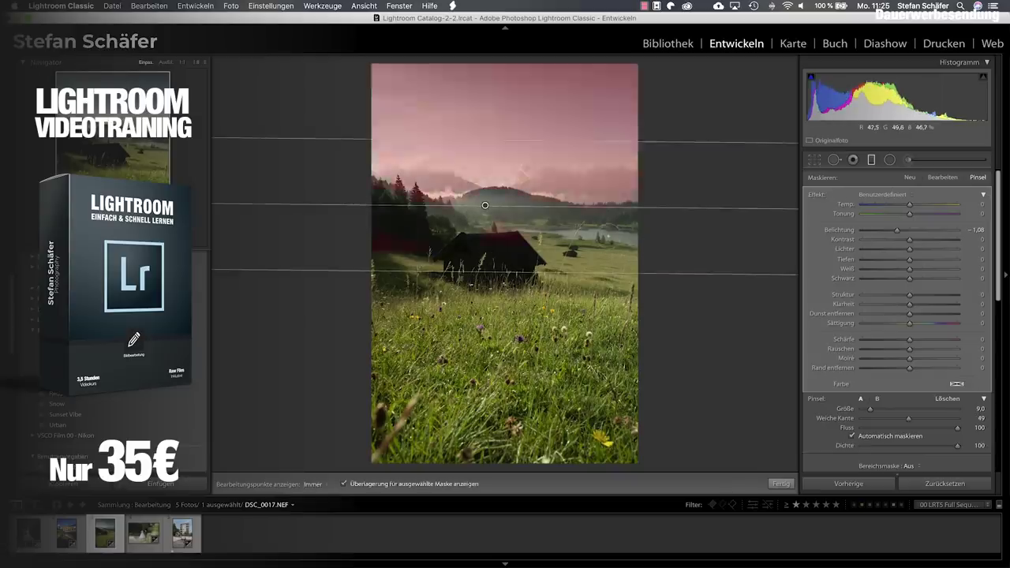
{"action": "key", "text": "h"}
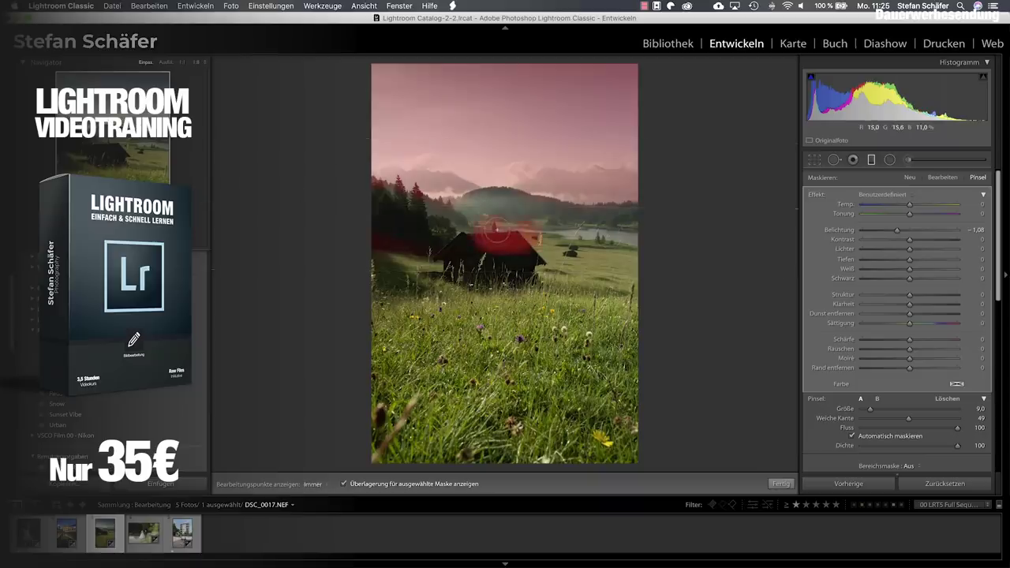
{"action": "key", "text": "alt"}
{"action": "mouse_move", "coordinate": [458, 241]}
{"action": "left_mouse_down"}
{"action": "mouse_move", "coordinate": [525, 248]}
{"action": "mouse_move", "coordinate": [527, 236]}
{"action": "left_mouse_up"}
{"action": "mouse_move", "coordinate": [404, 247]}
{"action": "left_mouse_down"}
{"action": "mouse_move", "coordinate": [368, 203]}
{"action": "mouse_move", "coordinate": [375, 193]}
{"action": "mouse_move", "coordinate": [454, 216]}
{"action": "mouse_move", "coordinate": [471, 204]}
{"action": "left_mouse_up"}
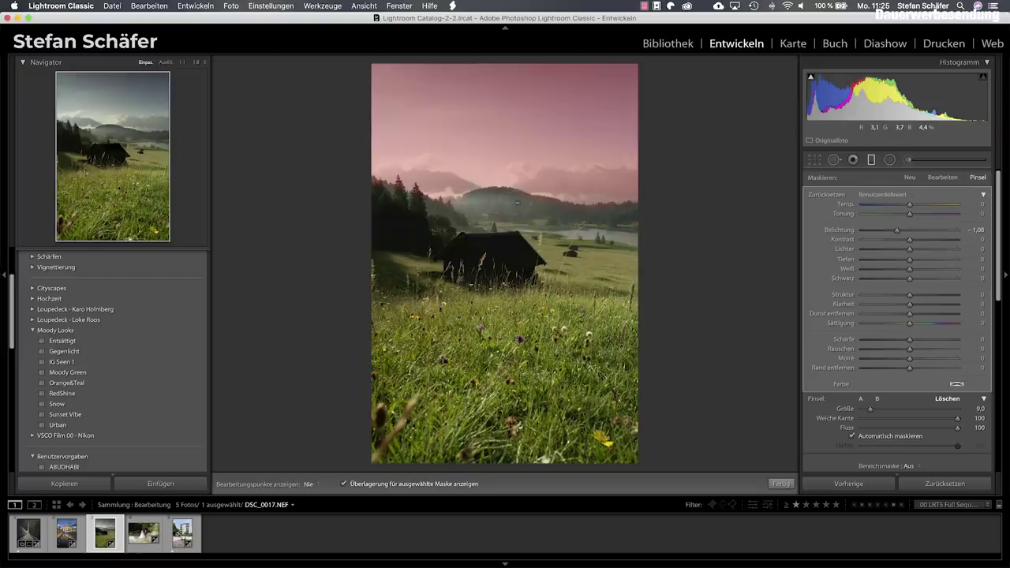
{"action": "key", "text": "h"}
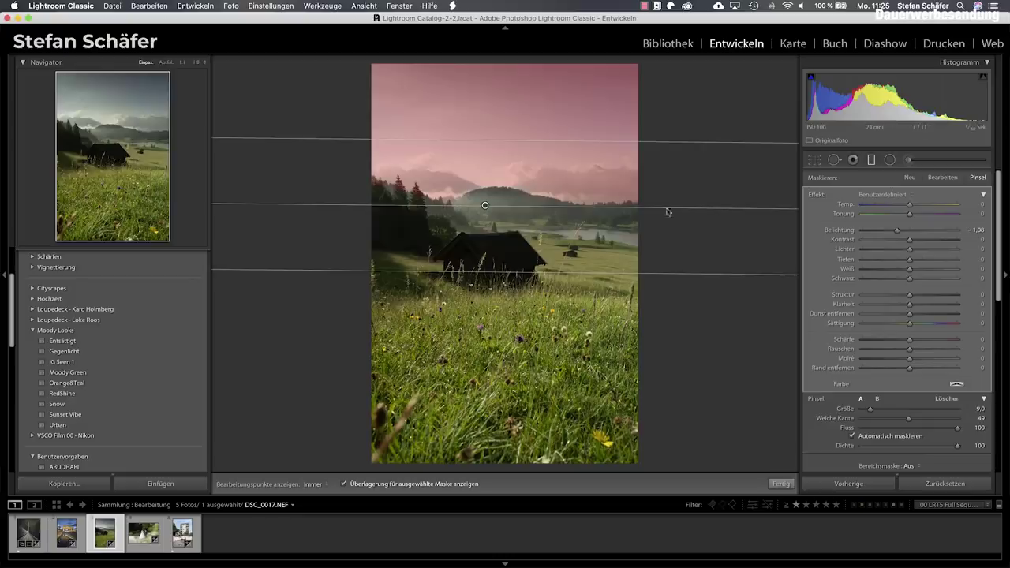
{"action": "key", "text": "o"}
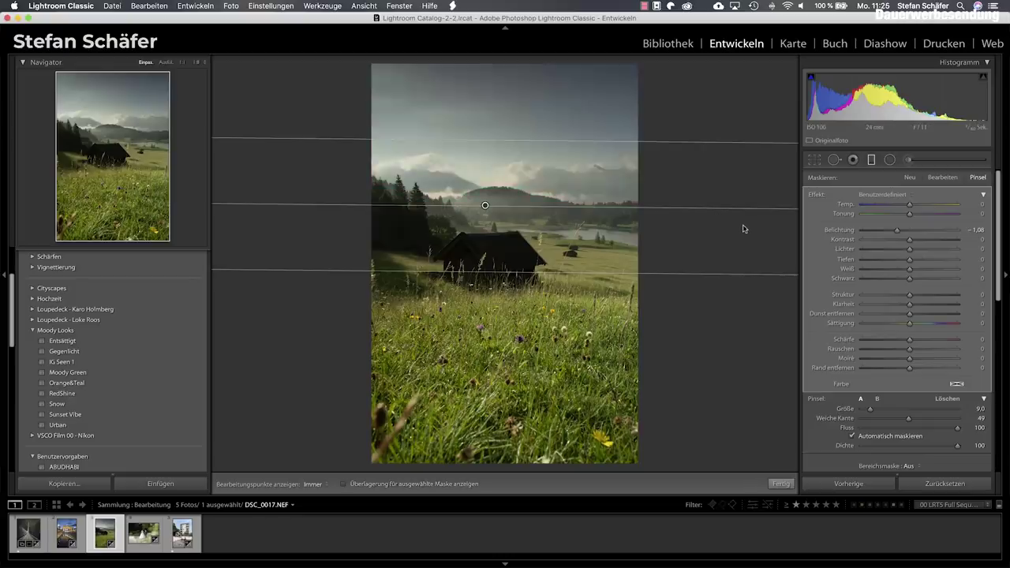
{"action": "key", "text": "Delete"}
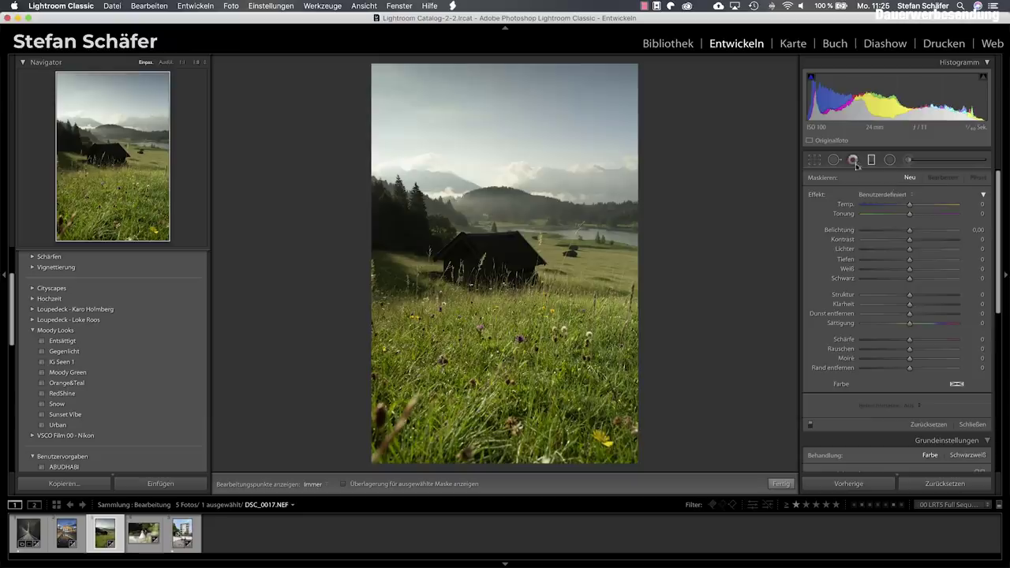
Draw a new graduated filter across sky and hills at −0.87 exposure
{"action": "key", "text": "d"}
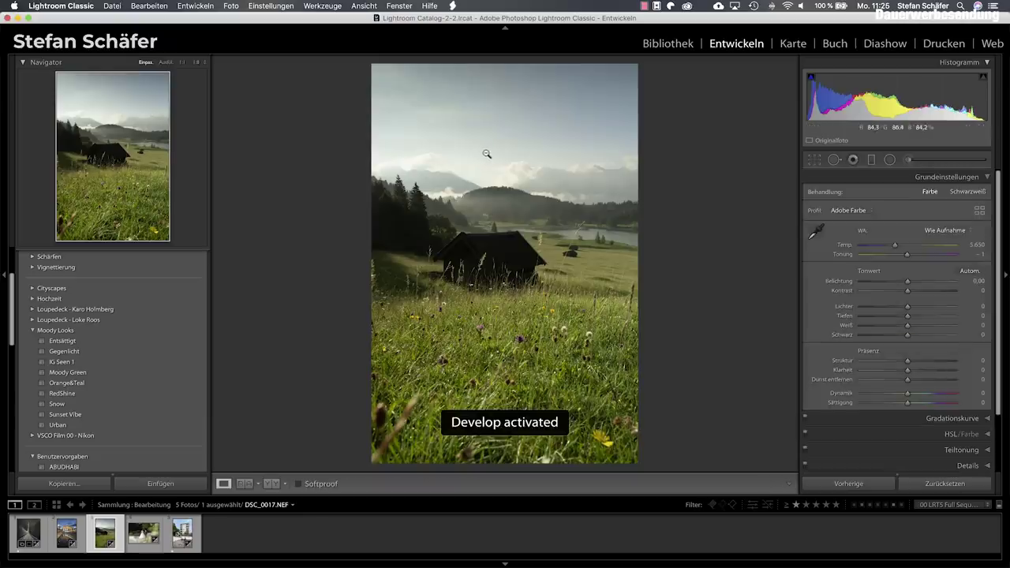
{"action": "key", "text": "m"}
{"action": "left_click_drag", "start_coordinate": [488, 161], "coordinate": [523, 259]}
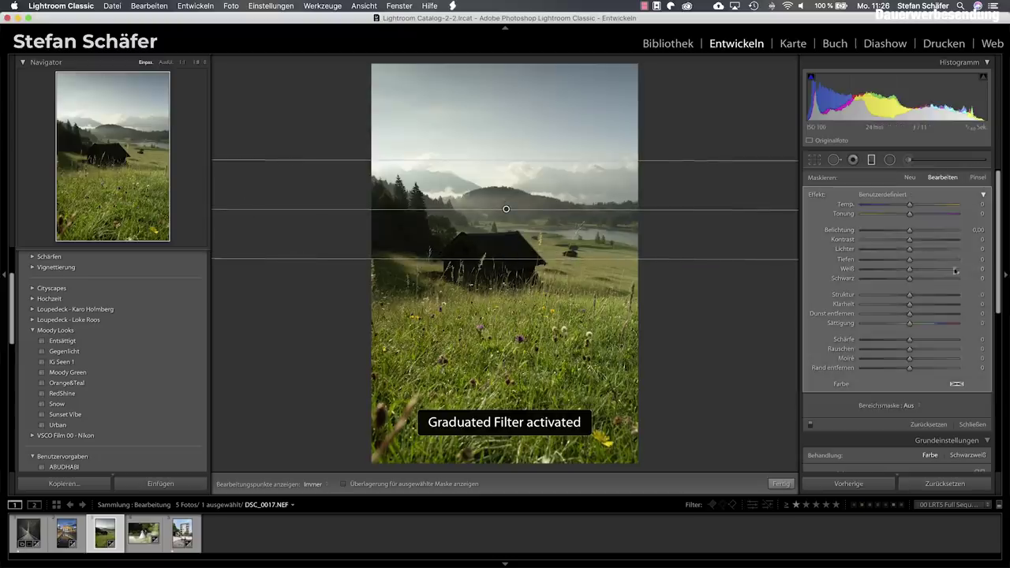
{"action": "left_click_drag", "start_coordinate": [909, 230], "coordinate": [899, 230]}
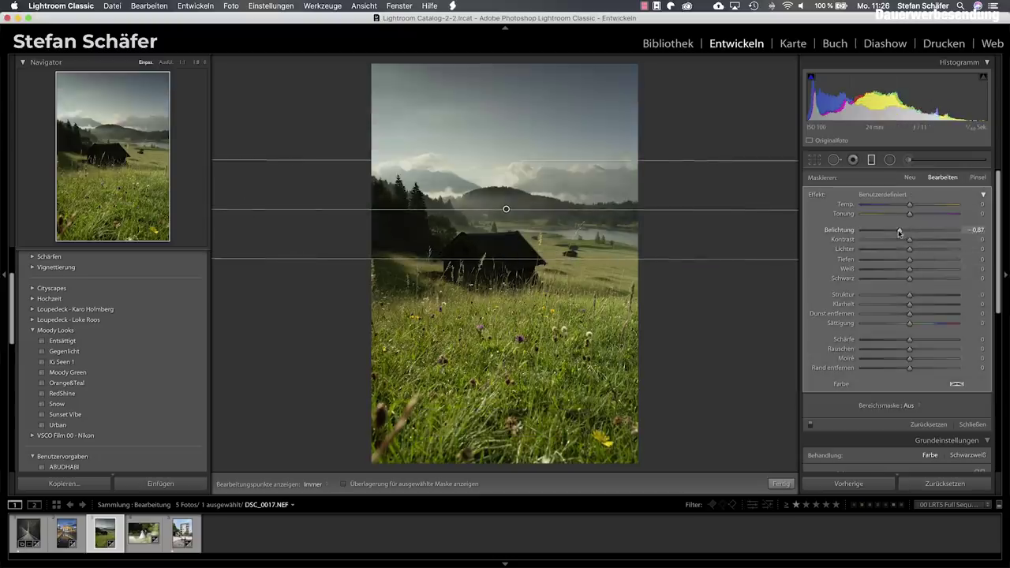
Restrict the filter with a Luminance range mask set to 77/100
{"action": "left_click", "coordinate": [917, 407]}
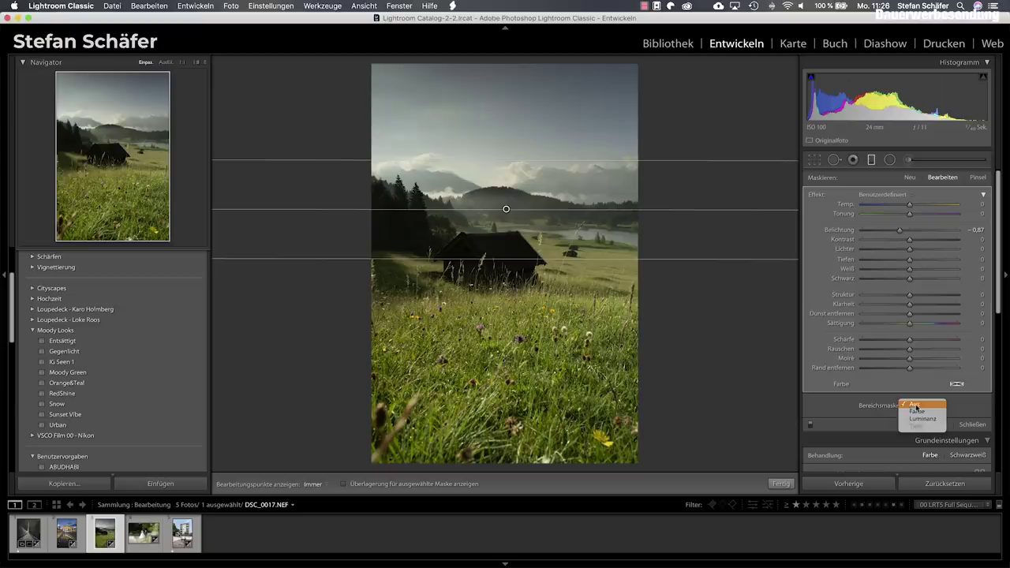
{"action": "left_click", "coordinate": [910, 420]}
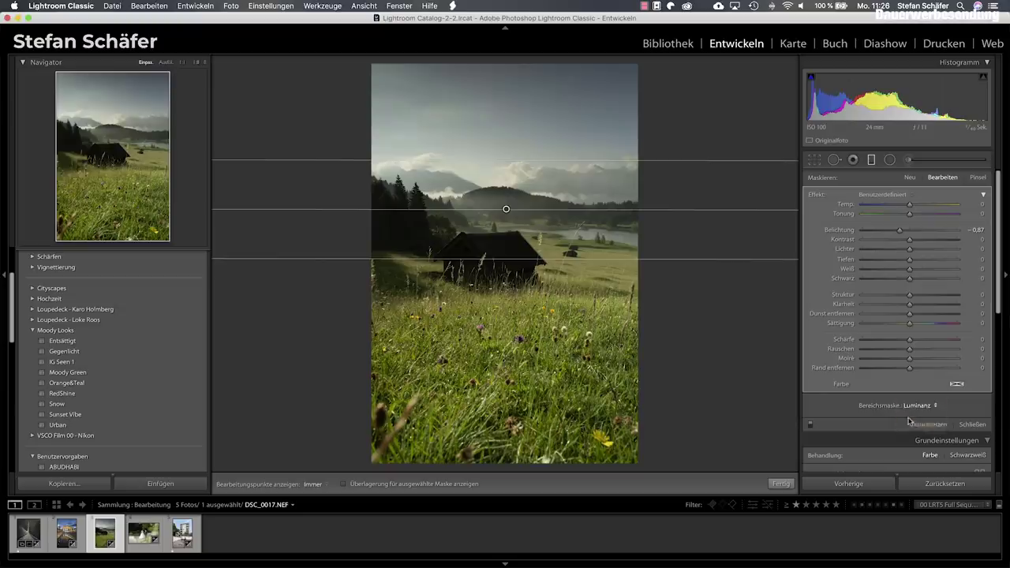
{"action": "left_click_drag", "start_coordinate": [863, 436], "coordinate": [917, 437]}
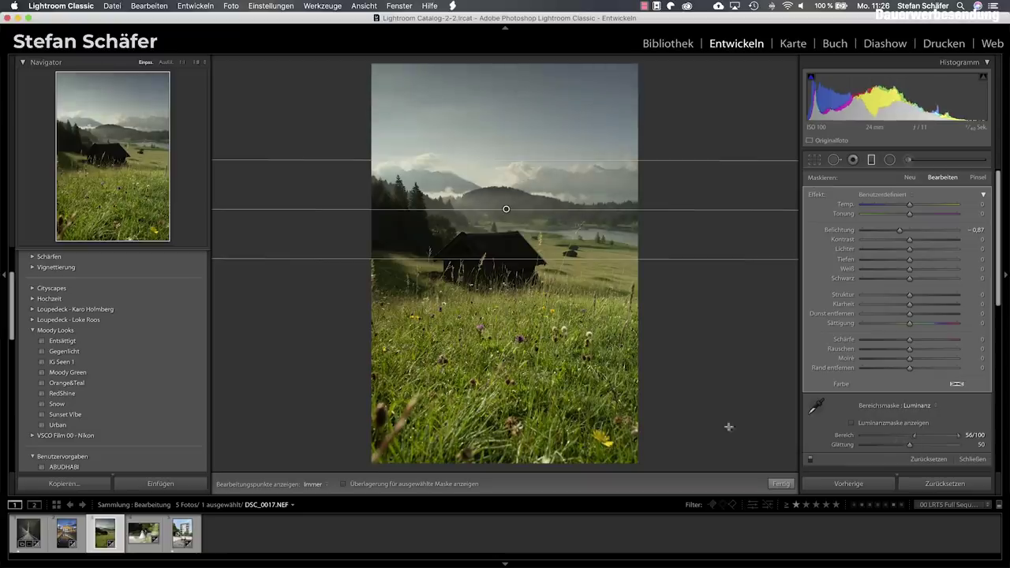
{"action": "left_click", "coordinate": [410, 487]}
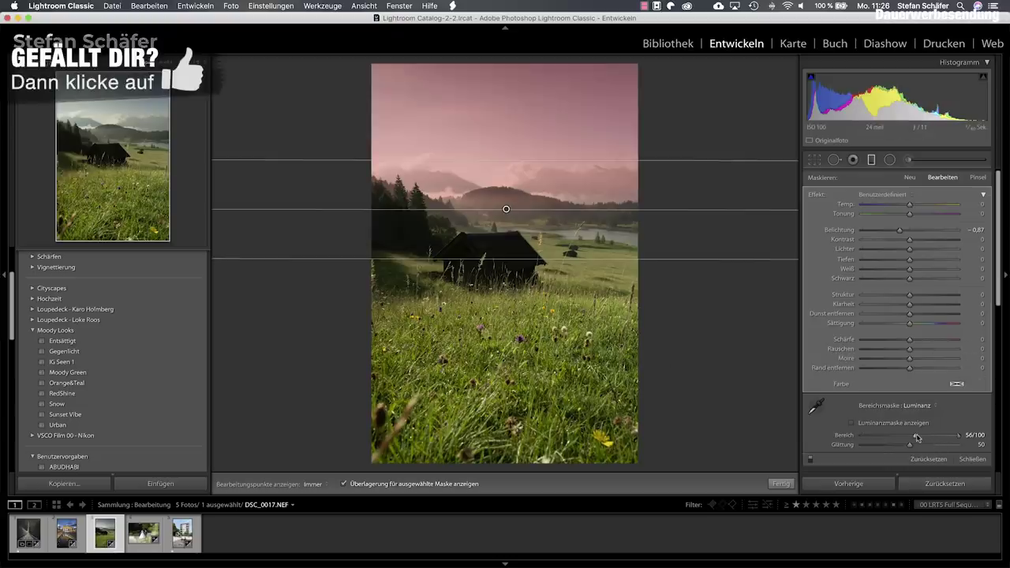
{"action": "left_click_drag", "start_coordinate": [916, 438], "coordinate": [936, 438]}
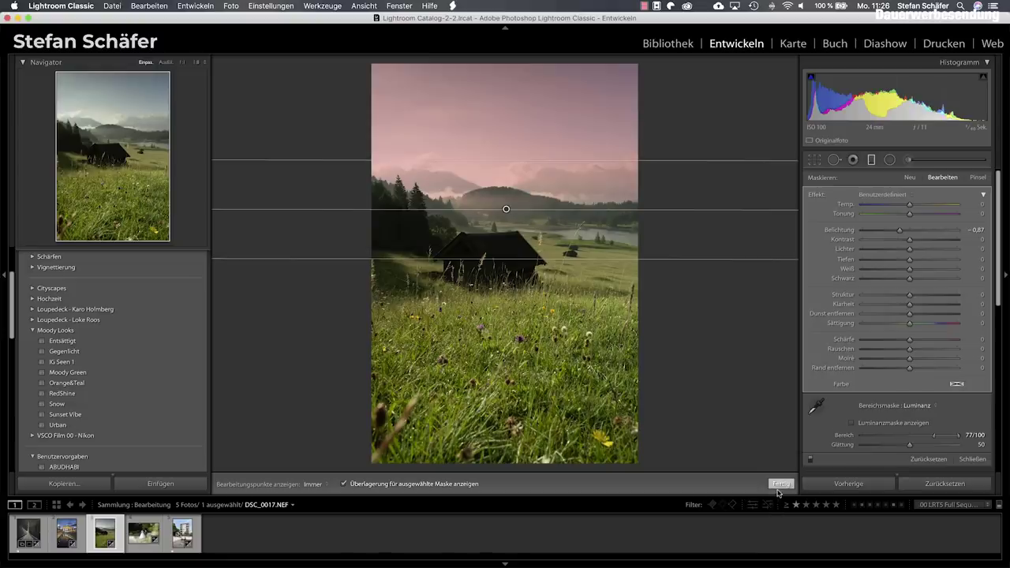
Place a radial filter around the hut with its effect applied inside the ellipse
{"action": "left_click", "coordinate": [780, 484]}
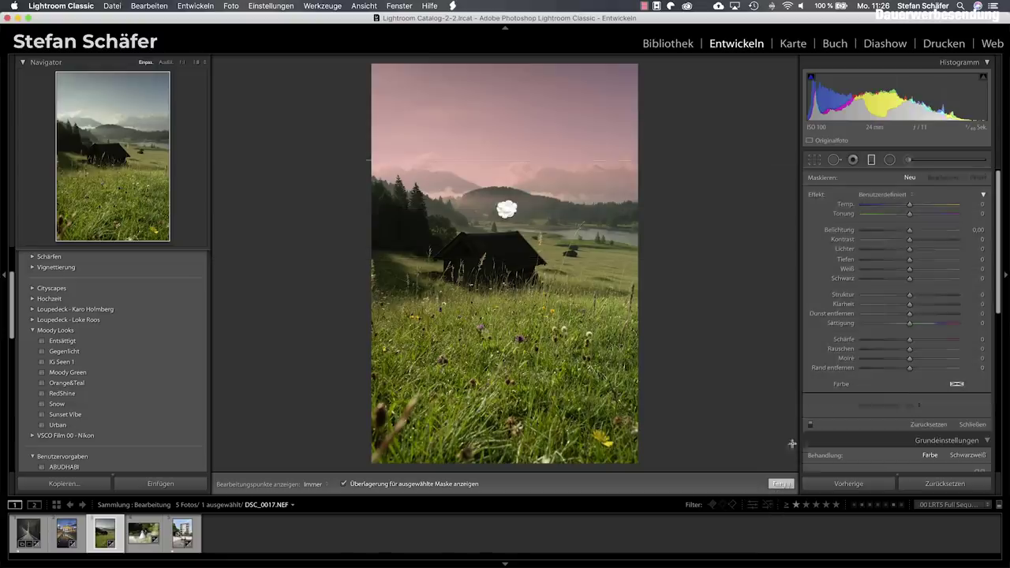
{"action": "left_click", "coordinate": [890, 161]}
{"action": "mouse_move", "coordinate": [483, 229]}
{"action": "left_mouse_down"}
{"action": "mouse_move", "coordinate": [580, 273]}
{"action": "mouse_move", "coordinate": [594, 298]}
{"action": "left_mouse_up"}
{"action": "left_click_drag", "start_coordinate": [526, 259], "coordinate": [533, 262]}
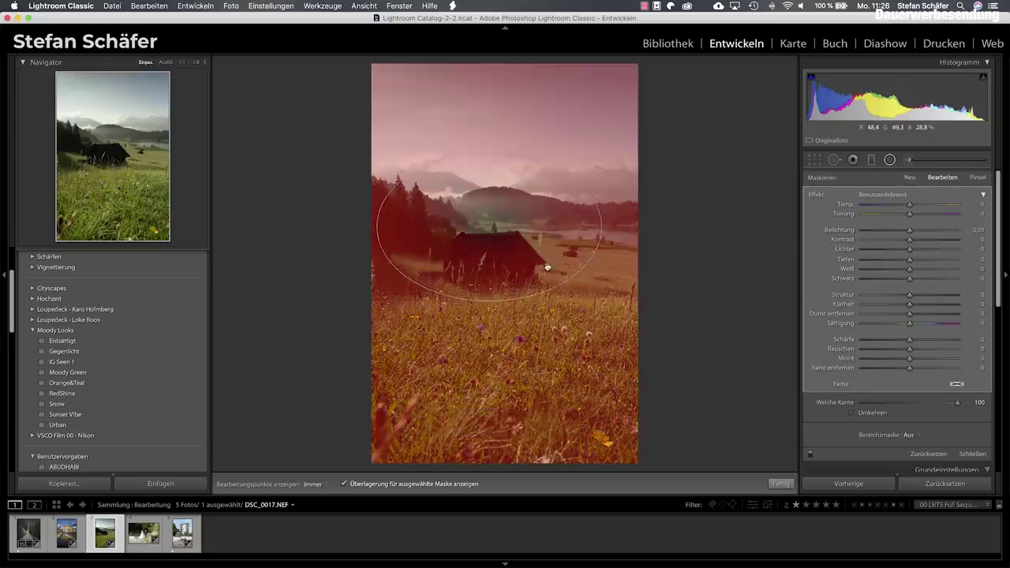
{"action": "left_click", "coordinate": [861, 418]}
{"action": "left_click", "coordinate": [861, 418]}
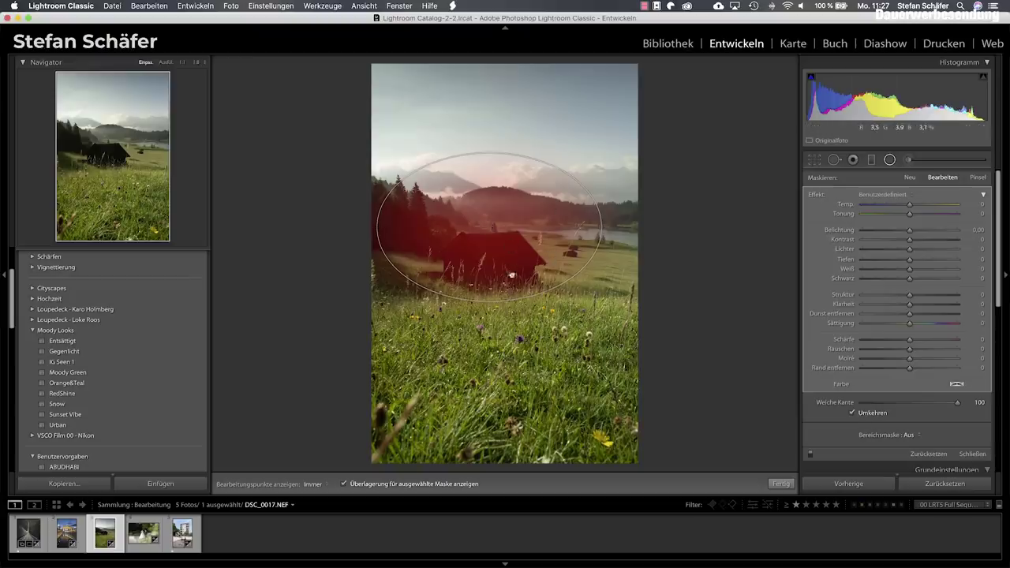
{"action": "left_click_drag", "start_coordinate": [510, 244], "coordinate": [514, 278]}
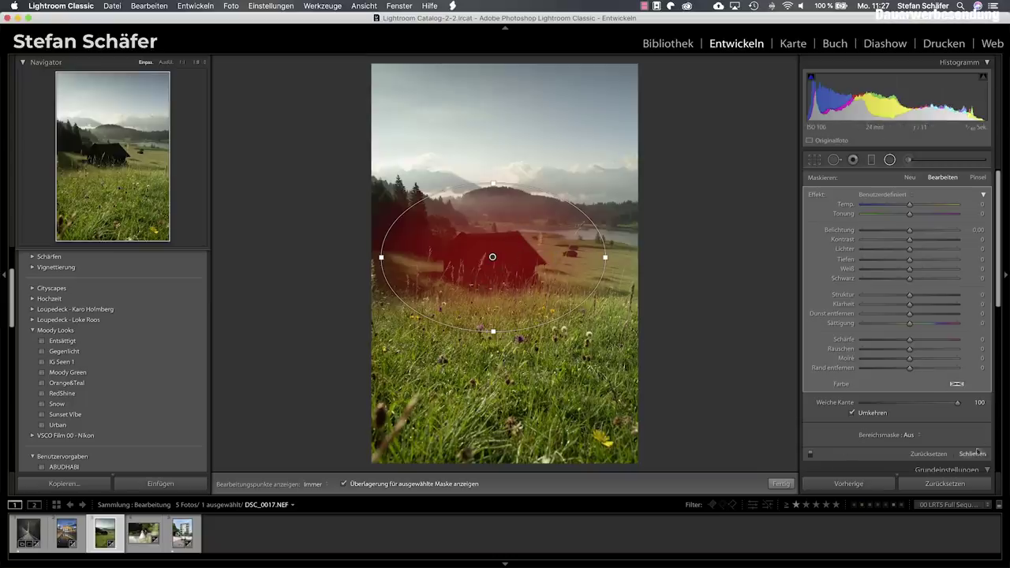
Limit the radial mask to a Luminance range of 0/5, the darkest tones only
{"action": "left_click", "coordinate": [908, 436]}
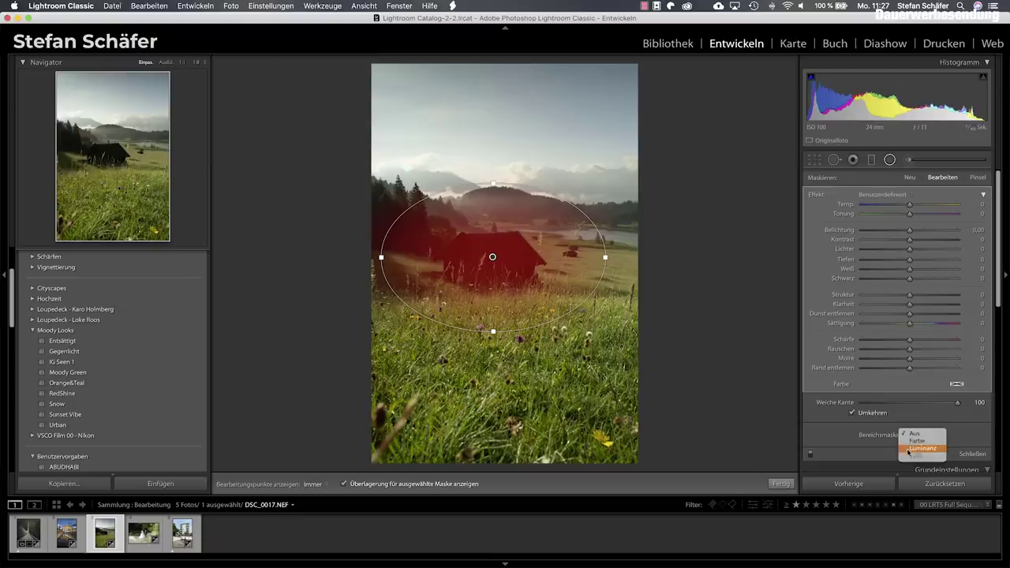
{"action": "left_click", "coordinate": [908, 449]}
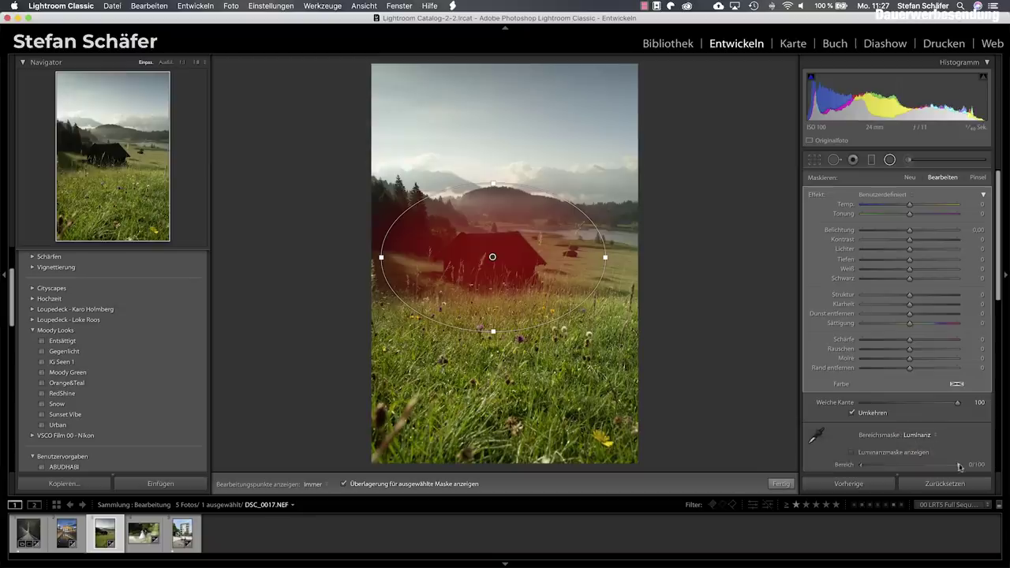
{"action": "left_click_drag", "start_coordinate": [888, 467], "coordinate": [883, 467]}
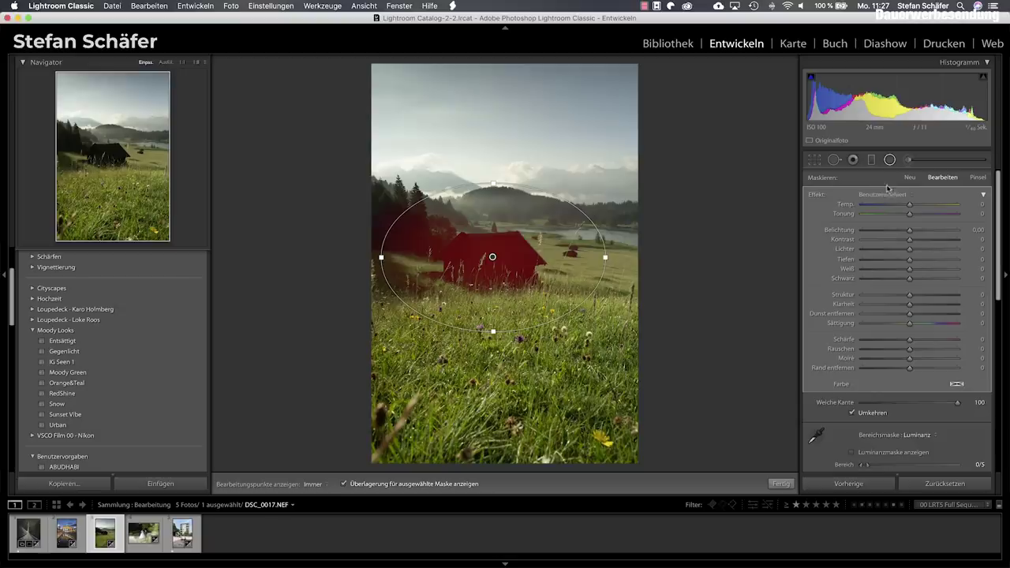
Erase the radial mask from the trees left of the hut and repaint the hut's left edge
{"action": "left_click", "coordinate": [978, 178]}
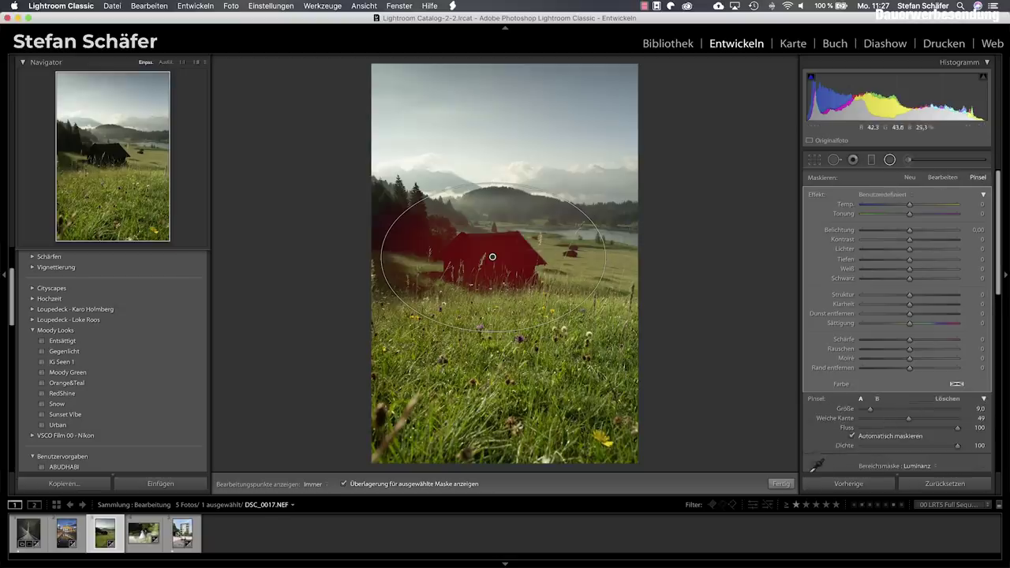
{"action": "key", "text": "h"}
{"action": "left_click_drag", "start_coordinate": [430, 229], "coordinate": [376, 251]}
{"action": "key", "text": "h"}
{"action": "left_click_drag", "start_coordinate": [457, 244], "coordinate": [441, 252]}
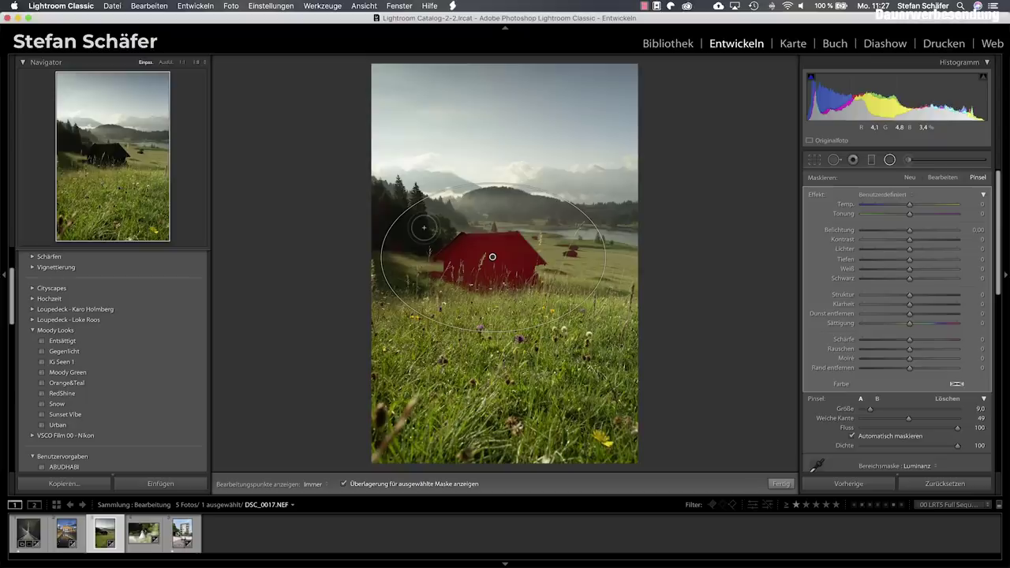
{"action": "key", "text": "shift+m"}
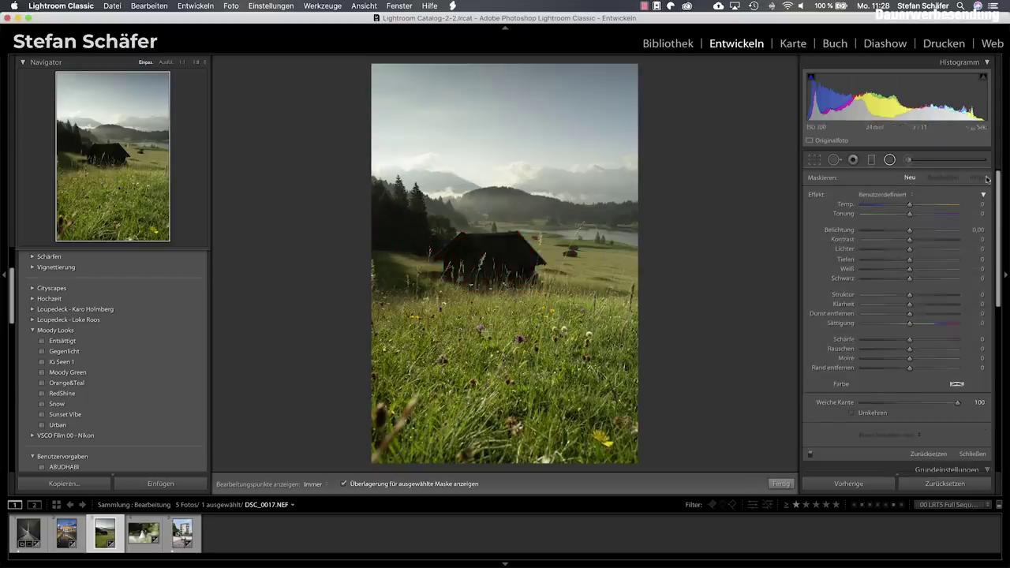
Paint an auto-masked brush adjustment over the hut, discarding the first stroke over the grass
{"action": "key", "text": "k"}
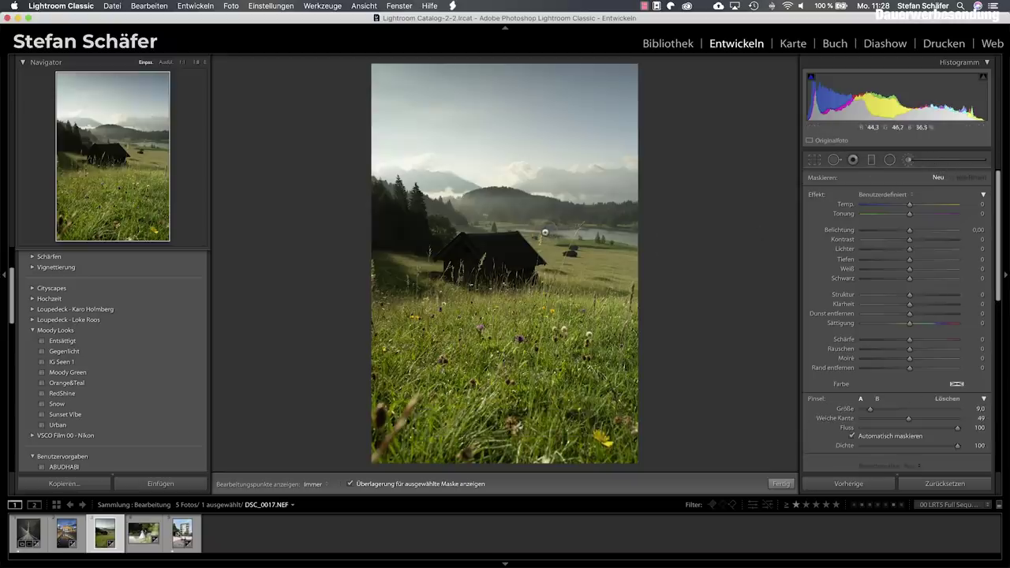
{"action": "mouse_move", "coordinate": [580, 300]}
{"action": "left_mouse_down"}
{"action": "mouse_move", "coordinate": [489, 327]}
{"action": "mouse_move", "coordinate": [410, 316]}
{"action": "mouse_move", "coordinate": [470, 288]}
{"action": "left_mouse_up"}
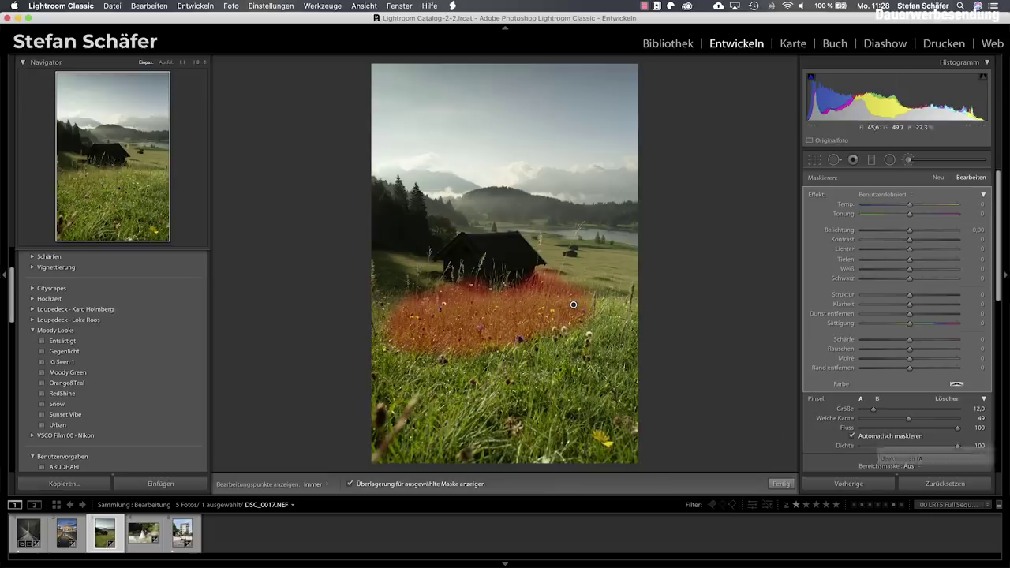
{"action": "key", "text": "h"}
{"action": "mouse_move", "coordinate": [513, 253]}
{"action": "left_mouse_down"}
{"action": "mouse_move", "coordinate": [460, 264]}
{"action": "mouse_move", "coordinate": [490, 254]}
{"action": "left_mouse_up"}
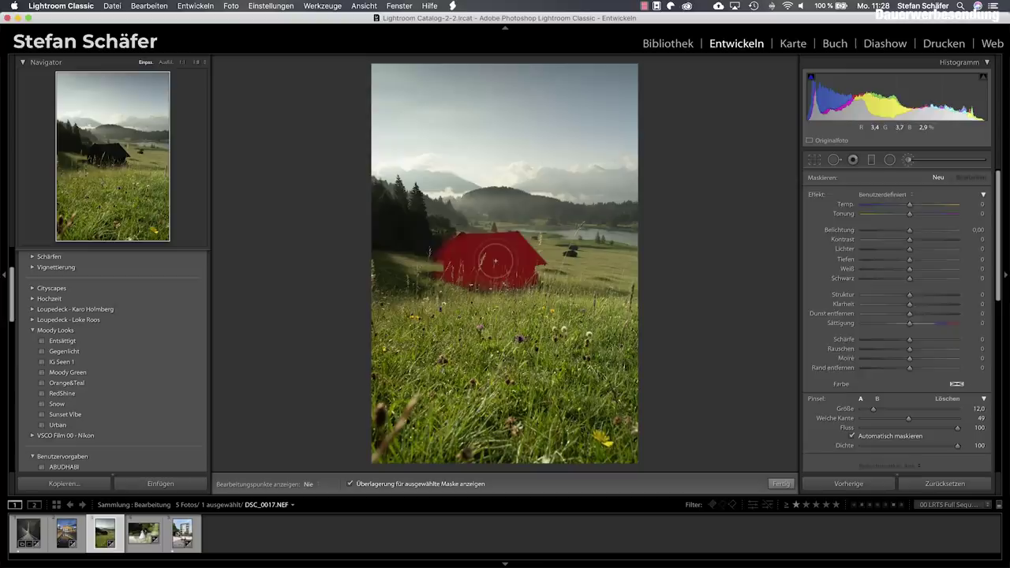
{"action": "left_click_drag", "start_coordinate": [495, 261], "coordinate": [485, 260]}
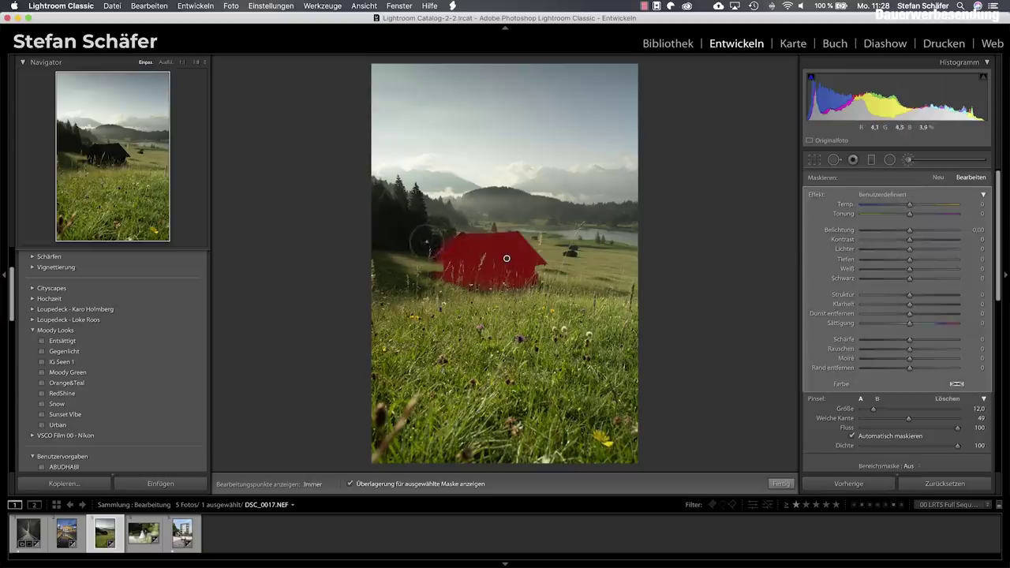
{"action": "key", "text": "alt"}
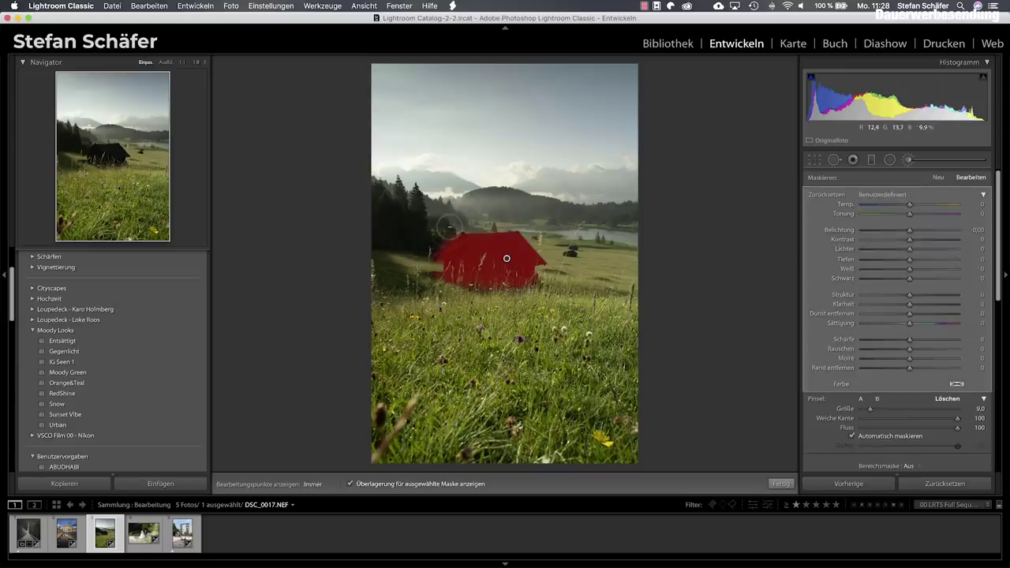
{"action": "key", "text": "h"}
{"action": "key", "text": "h"}
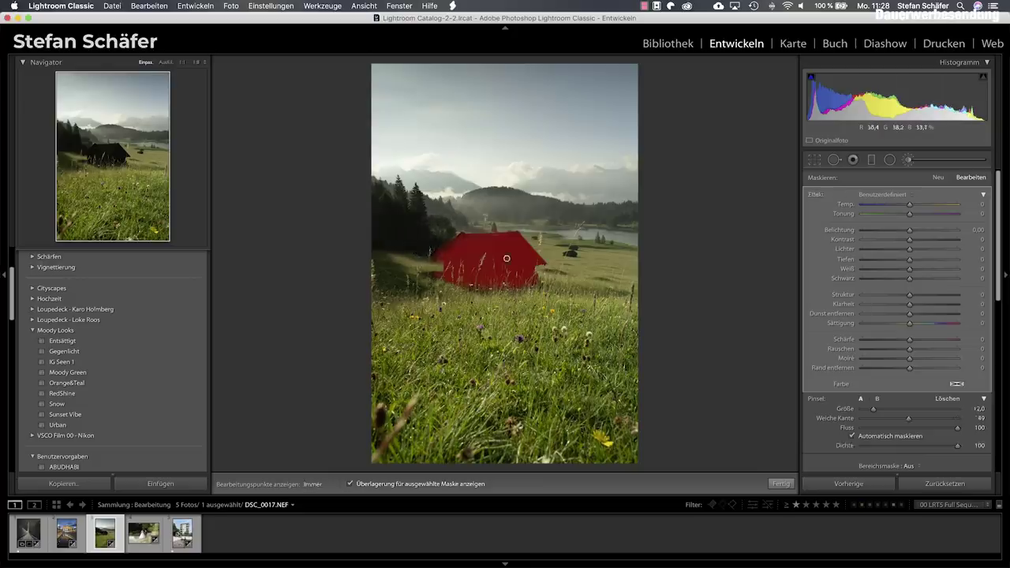
Undo a trial free-brush stroke, raise the hut mask's exposure, then delete the hut mask
{"action": "left_click", "coordinate": [854, 437]}
{"action": "left_click_drag", "start_coordinate": [573, 363], "coordinate": [649, 342]}
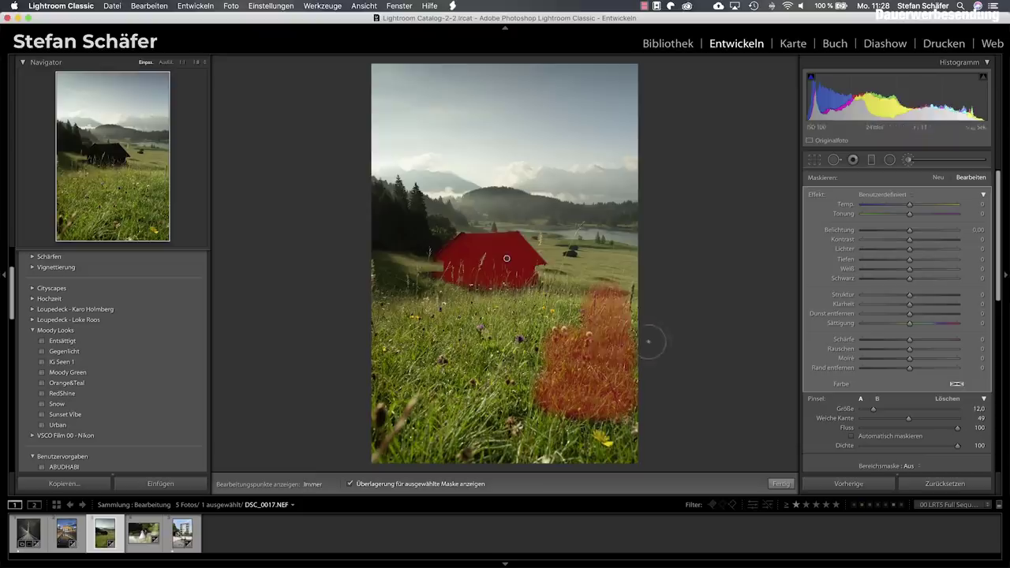
{"action": "key", "text": "ctrl+z"}
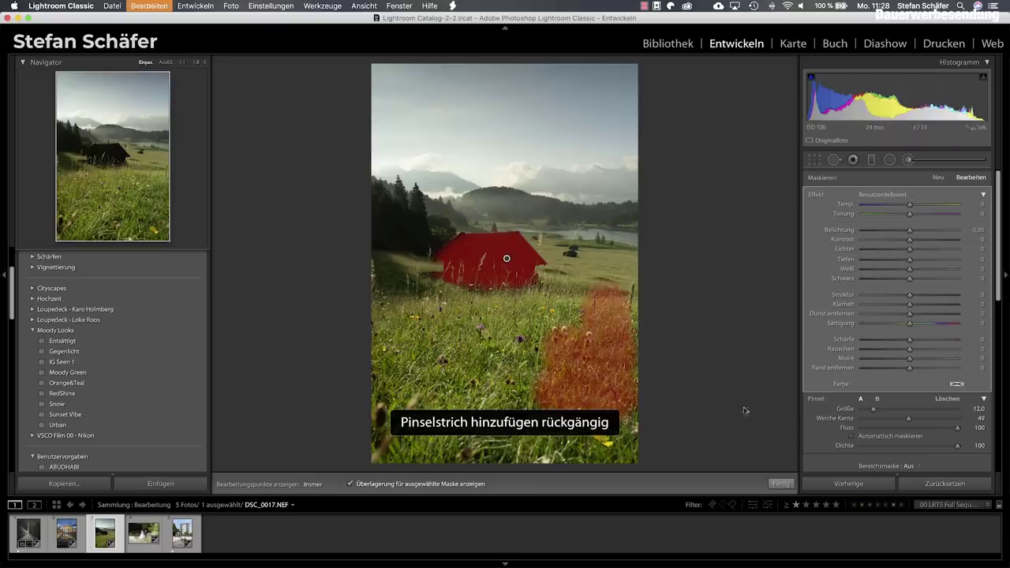
{"action": "left_click", "coordinate": [852, 436]}
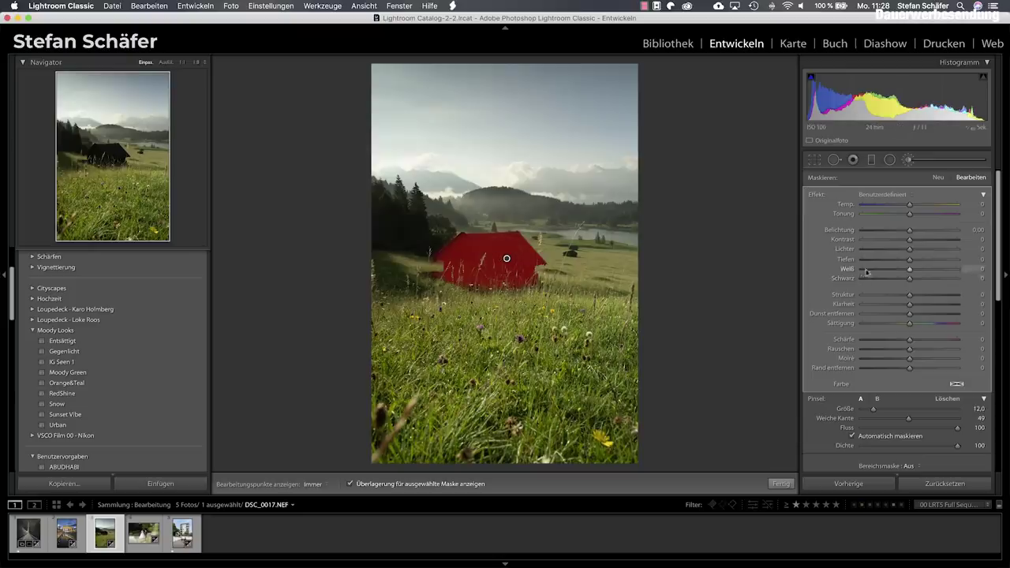
{"action": "key", "text": "o"}
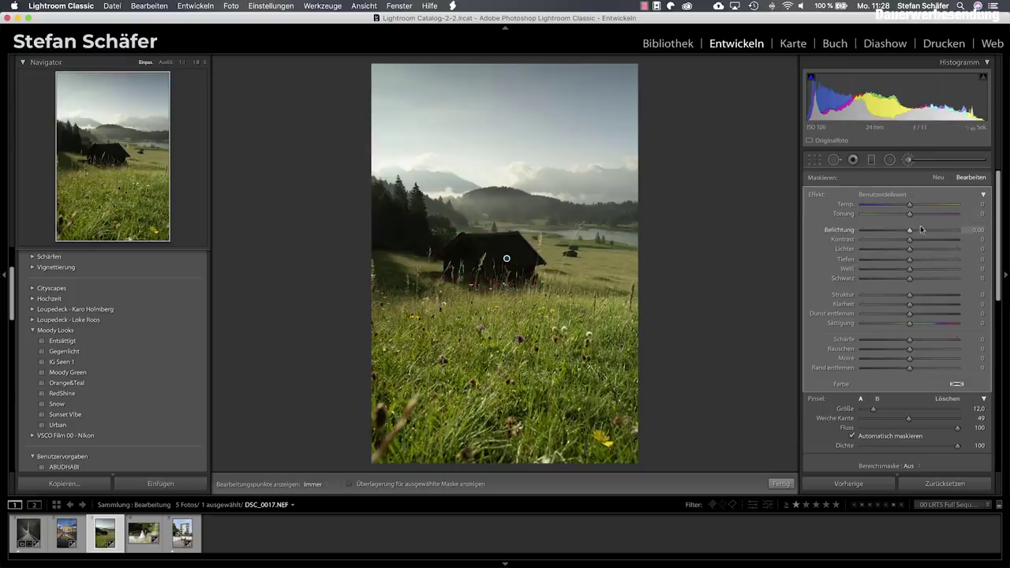
{"action": "left_click_drag", "start_coordinate": [912, 229], "coordinate": [923, 230]}
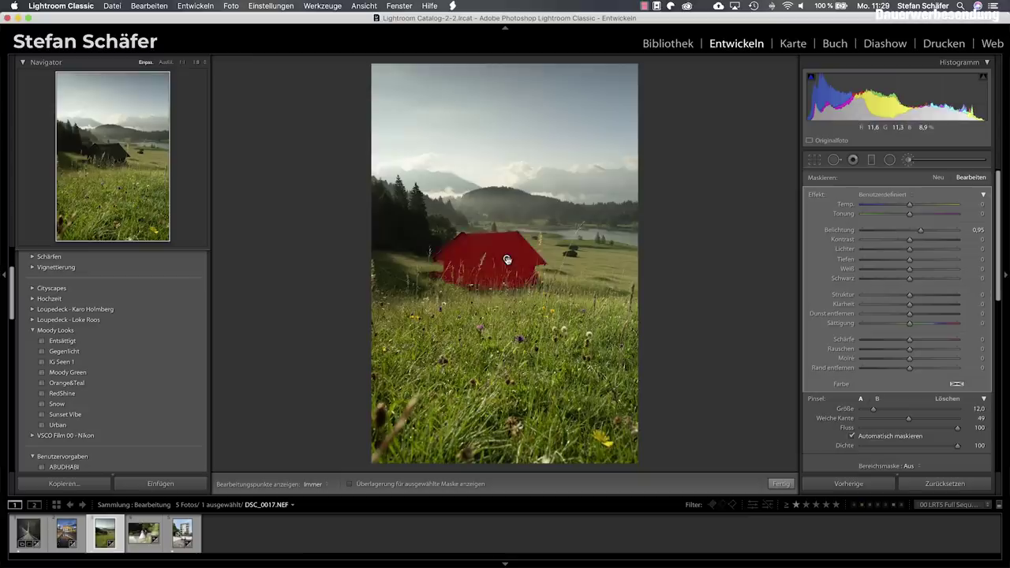
{"action": "key", "text": "Delete"}
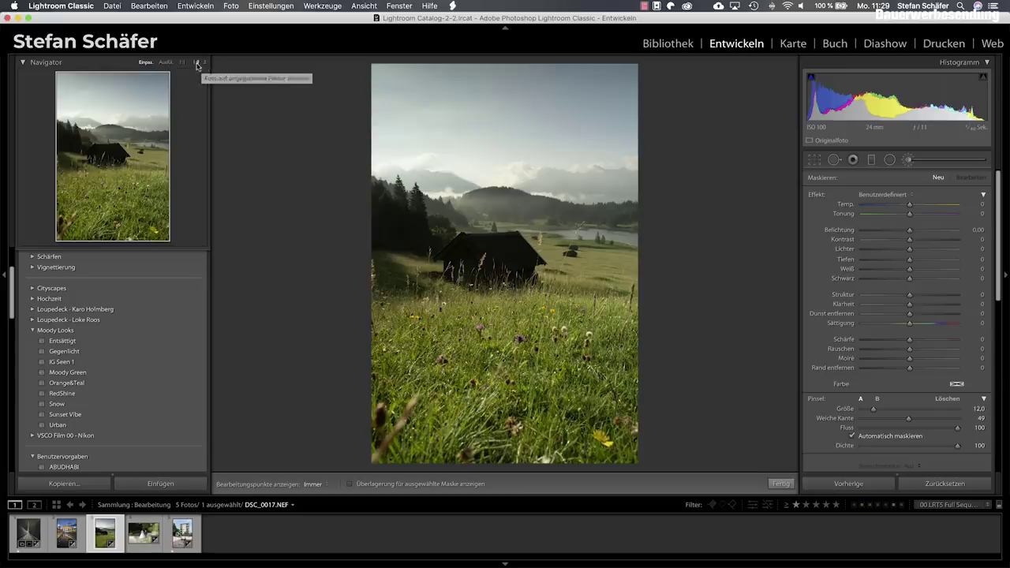
Zoom the Navigator to 1:8, enlarge the brush to size 83, and dab once on the photo
{"action": "left_click", "coordinate": [197, 62]}
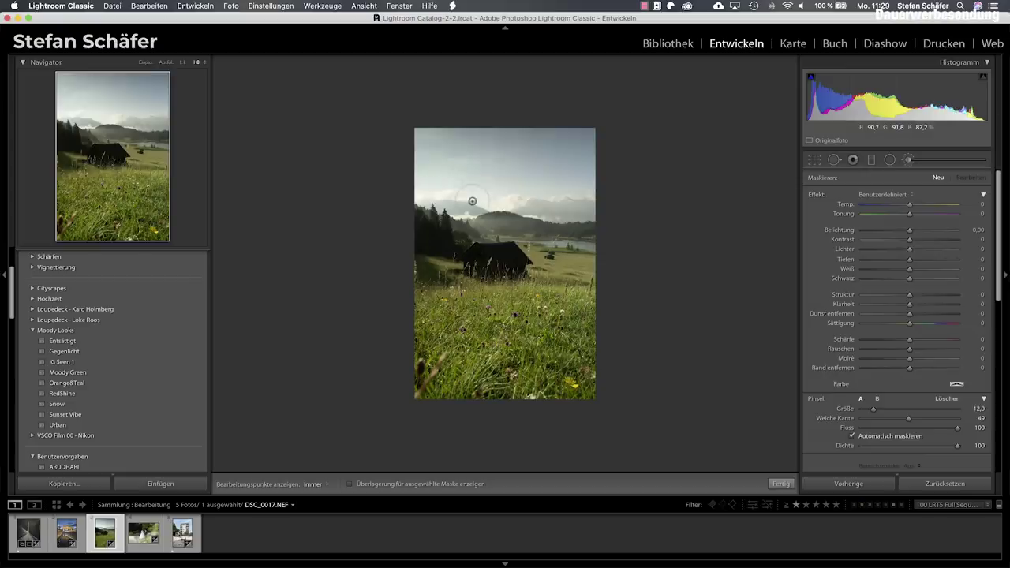
{"action": "scroll", "coordinate": [472, 201], "scroll_direction": "up", "scroll_amount": 2}
{"action": "scroll", "coordinate": [472, 201], "scroll_direction": "up", "scroll_amount": 2}
{"action": "scroll", "coordinate": [472, 201], "scroll_direction": "up", "scroll_amount": 2}
{"action": "scroll", "coordinate": [472, 202], "scroll_direction": "up", "scroll_amount": 2}
{"action": "scroll", "coordinate": [472, 201], "scroll_direction": "up", "scroll_amount": 2}
{"action": "scroll", "coordinate": [472, 201], "scroll_direction": "up", "scroll_amount": 2}
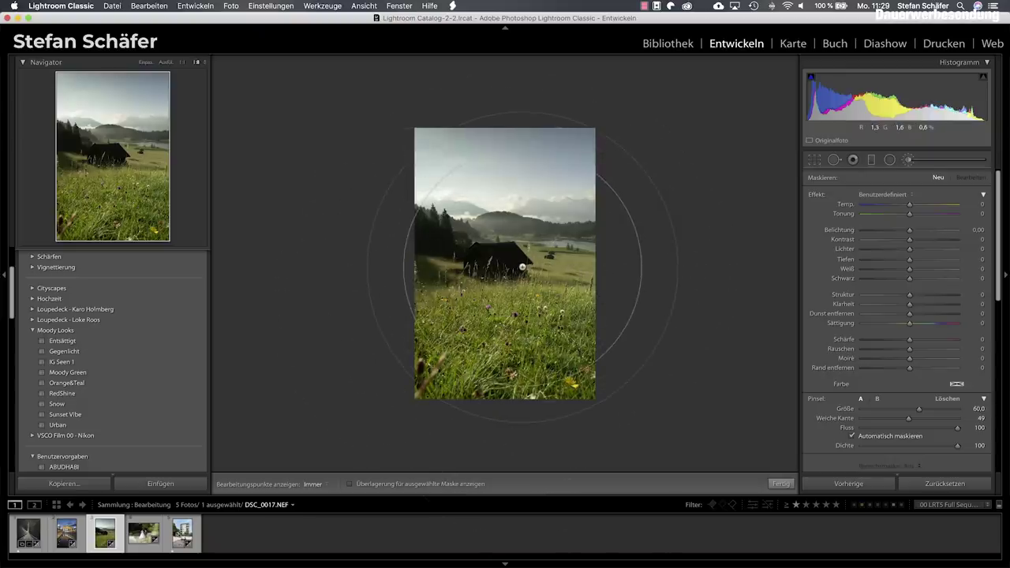
{"action": "scroll", "coordinate": [523, 267], "scroll_direction": "up", "scroll_amount": 2}
{"action": "scroll", "coordinate": [523, 268], "scroll_direction": "up", "scroll_amount": 2}
{"action": "scroll", "coordinate": [522, 267], "scroll_direction": "up", "scroll_amount": 2}
{"action": "scroll", "coordinate": [511, 263], "scroll_direction": "up", "scroll_amount": 3}
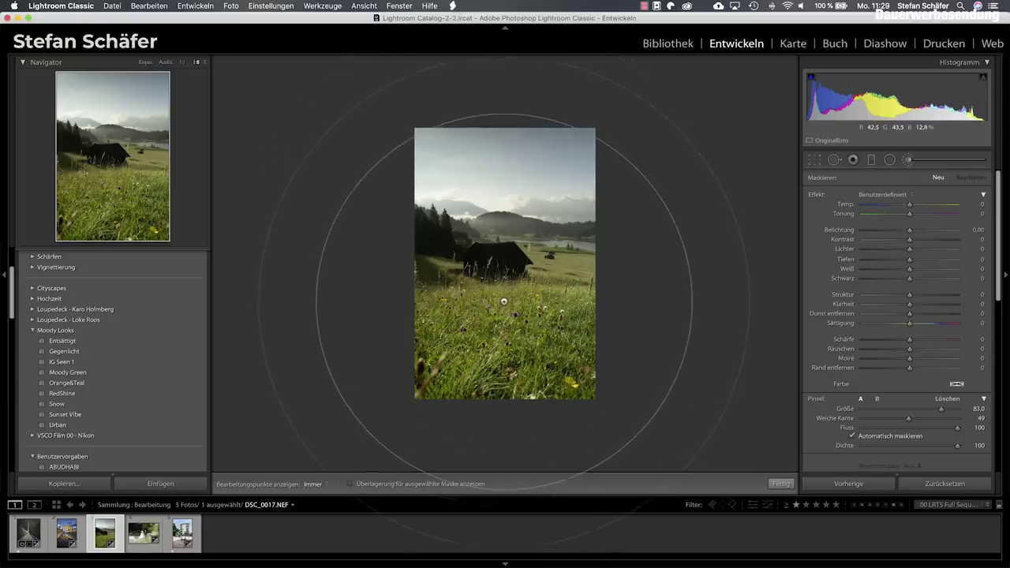
{"action": "left_click", "coordinate": [504, 305]}
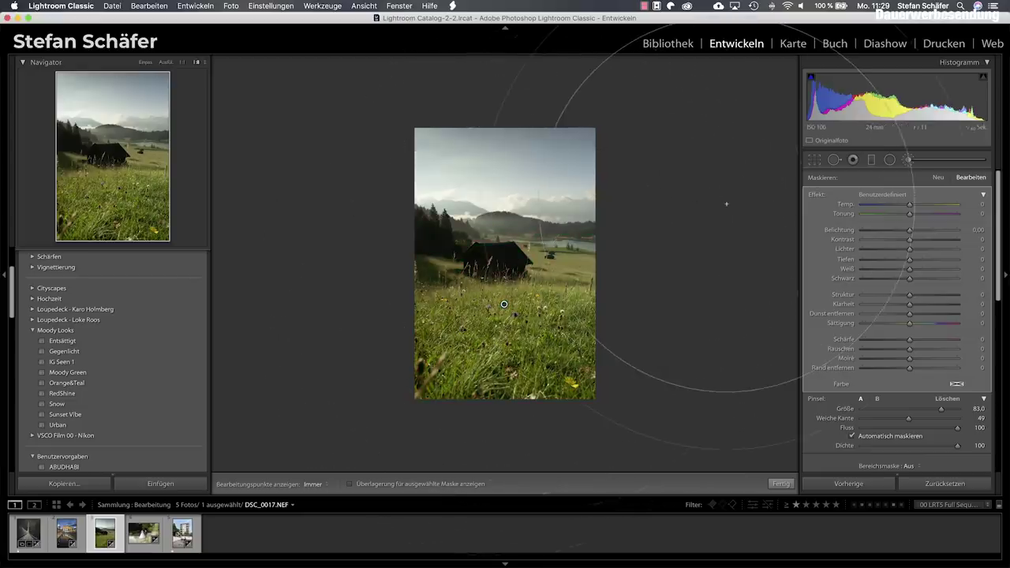
Paint the large auto-masked brush across the meadow, hut and trees with the overlay shown
{"action": "key", "text": "o"}
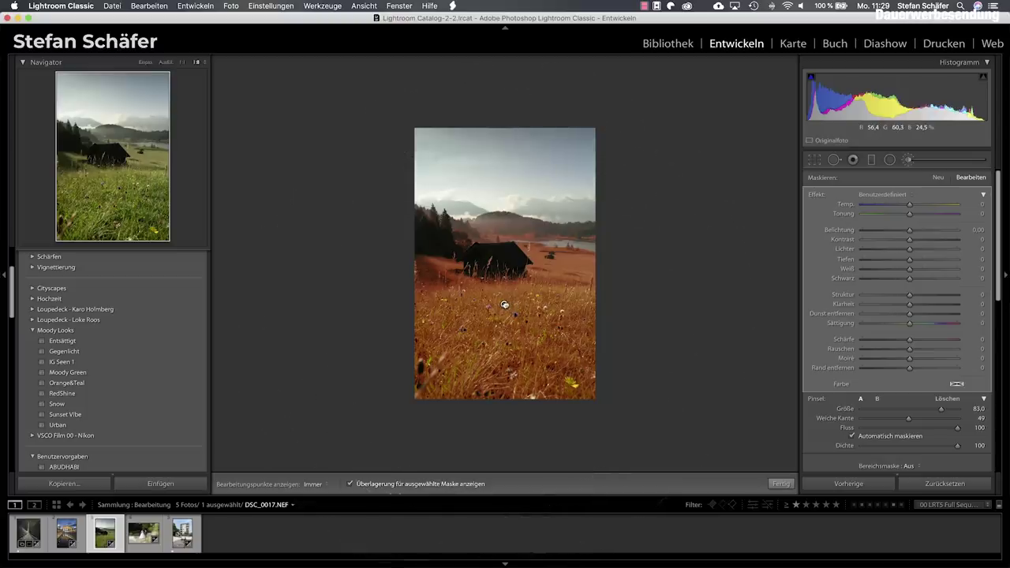
{"action": "left_click_drag", "start_coordinate": [511, 305], "coordinate": [516, 306]}
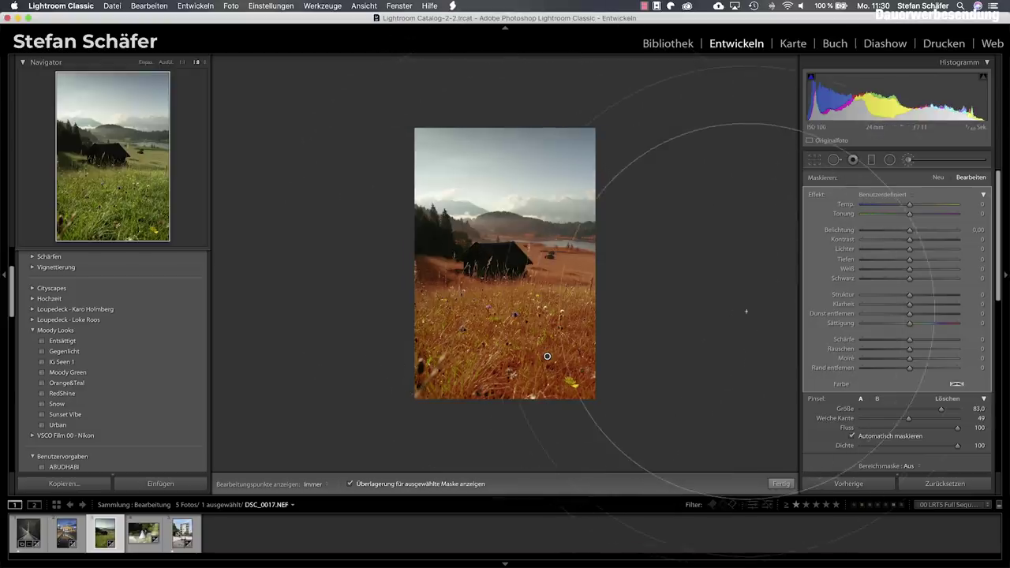
{"action": "key", "text": "o"}
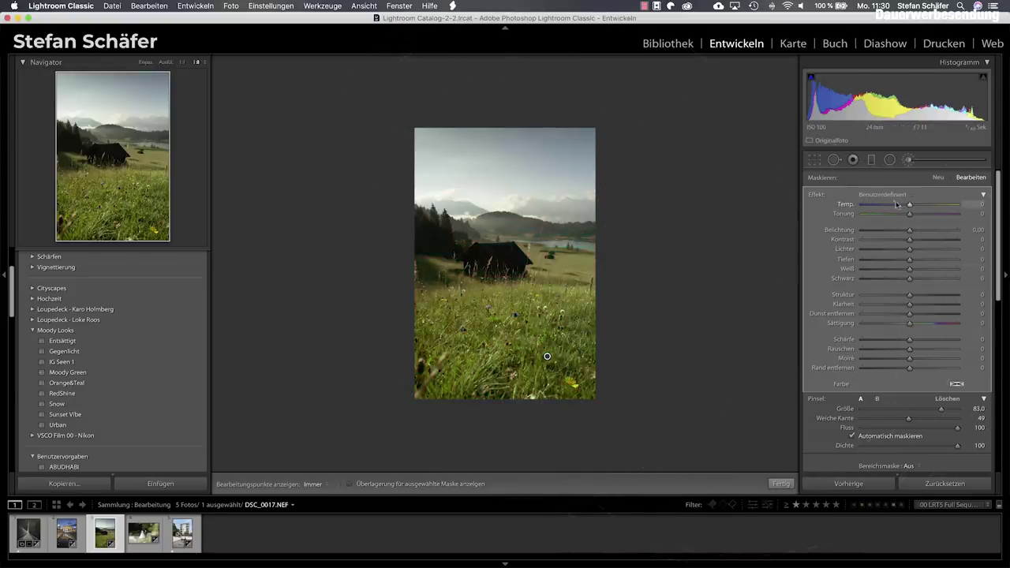
Warm the meadow mask to temperature 22 with an orange tint, then open the wedding couple photo
{"action": "left_click_drag", "start_coordinate": [911, 207], "coordinate": [937, 208]}
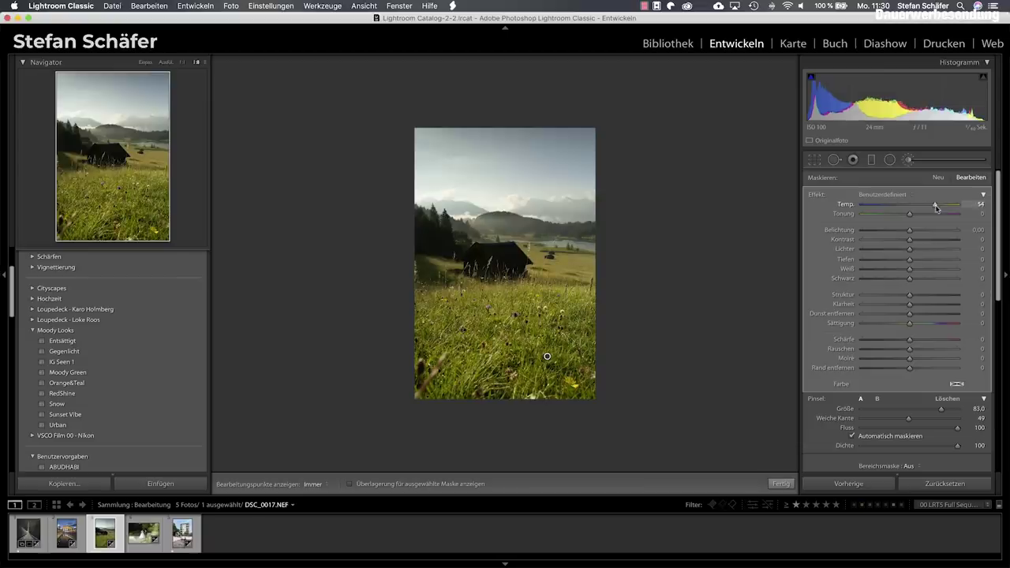
{"action": "left_click_drag", "start_coordinate": [923, 209], "coordinate": [919, 208]}
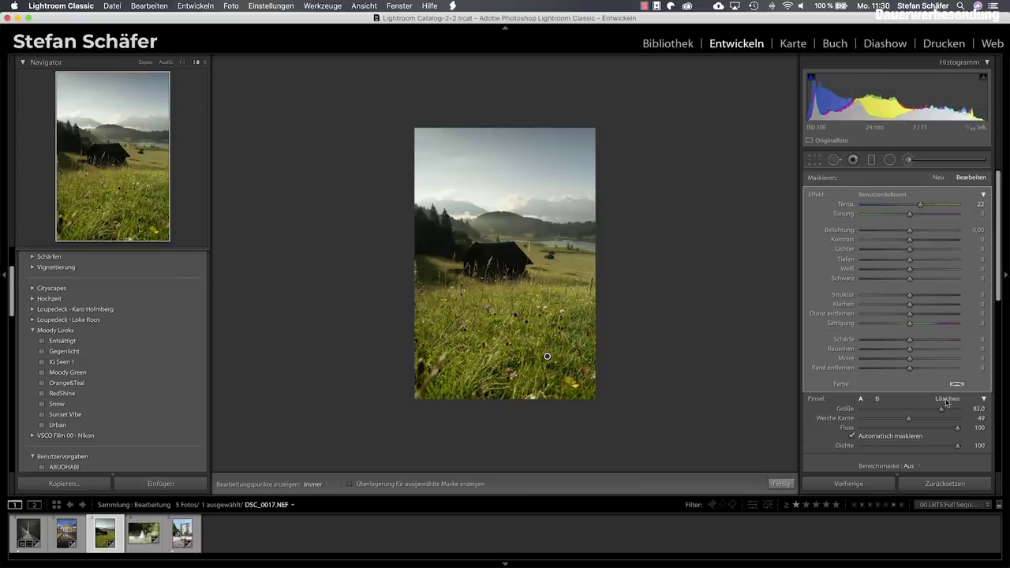
{"action": "left_click", "coordinate": [954, 387]}
{"action": "left_click", "coordinate": [775, 395]}
{"action": "left_click_drag", "start_coordinate": [776, 395], "coordinate": [760, 387]}
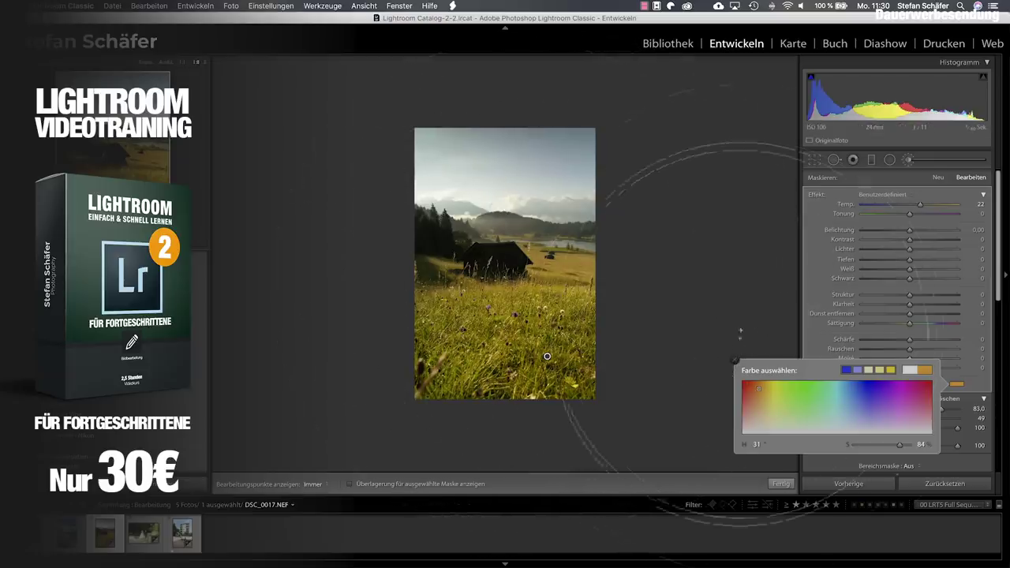
{"action": "left_click", "coordinate": [735, 361]}
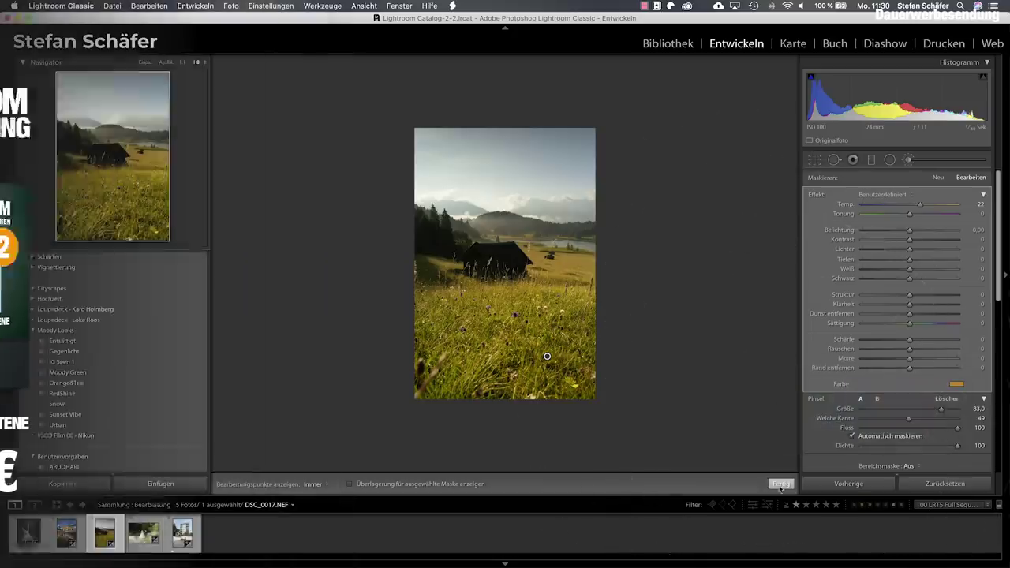
{"action": "left_click", "coordinate": [780, 483]}
{"action": "left_click", "coordinate": [145, 534]}
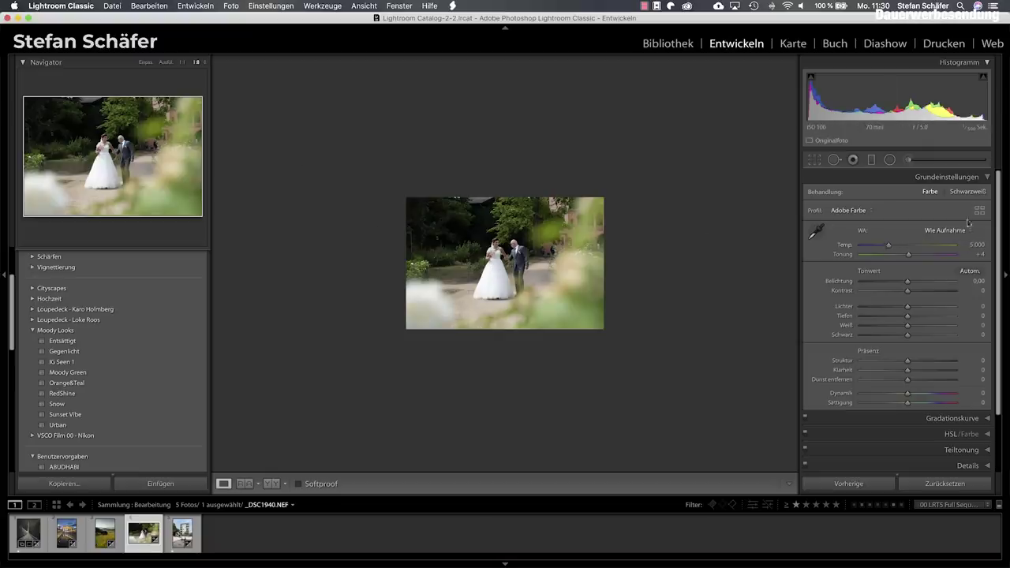
Paint a new brush mask over the trees behind the couple and raise its exposure to 0.49
{"action": "left_click", "coordinate": [906, 160]}
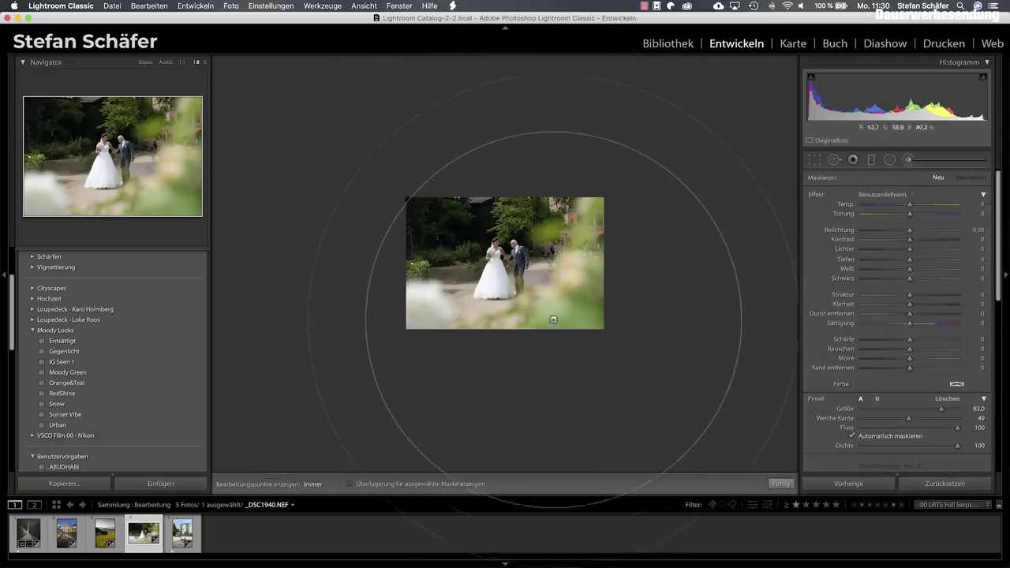
{"action": "left_click", "coordinate": [510, 209]}
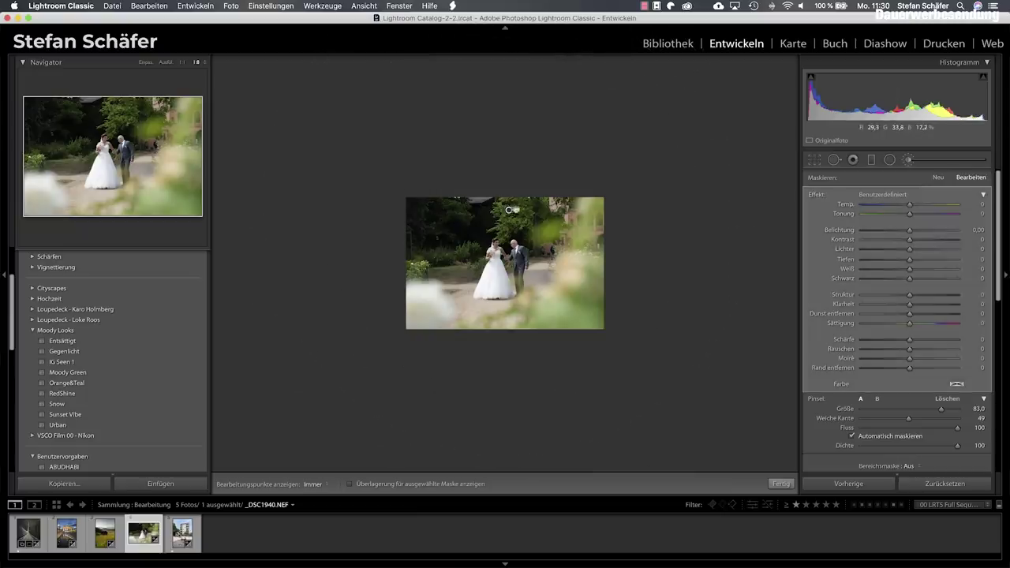
{"action": "key", "text": "o"}
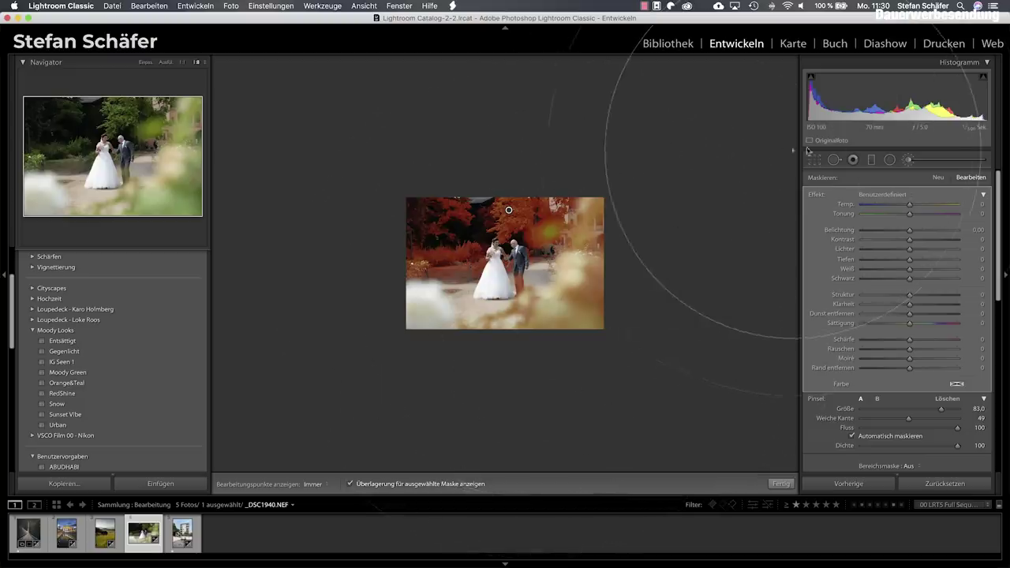
{"action": "key", "text": "o"}
{"action": "mouse_move", "coordinate": [910, 230]}
{"action": "left_mouse_down"}
{"action": "mouse_move", "coordinate": [899, 230]}
{"action": "mouse_move", "coordinate": [922, 231]}
{"action": "mouse_move", "coordinate": [893, 231]}
{"action": "mouse_move", "coordinate": [917, 232]}
{"action": "left_mouse_up"}
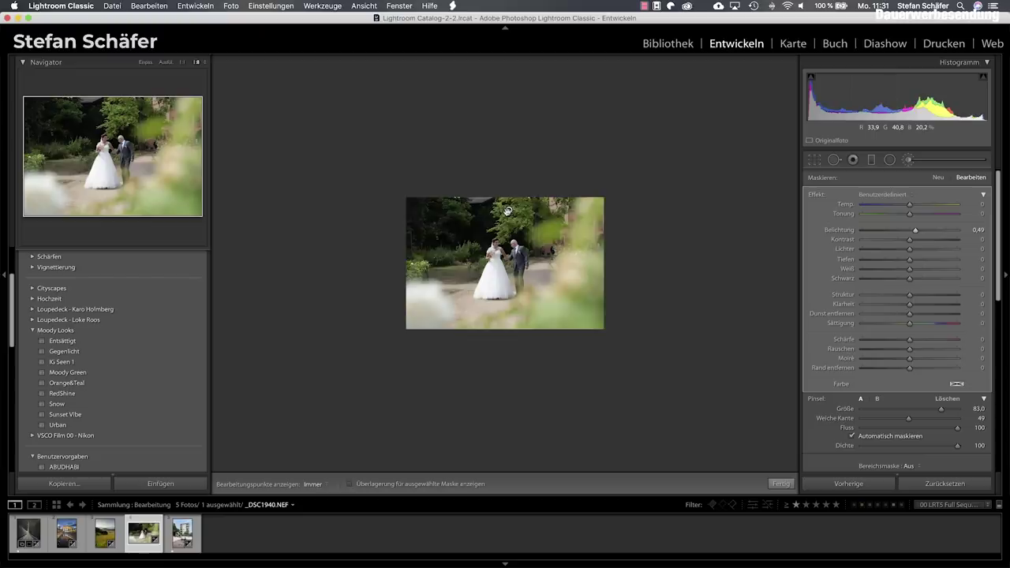
Add more foliage to the tree mask, shrink the brush and erase the mask along the bottom edge
{"action": "key", "text": "o"}
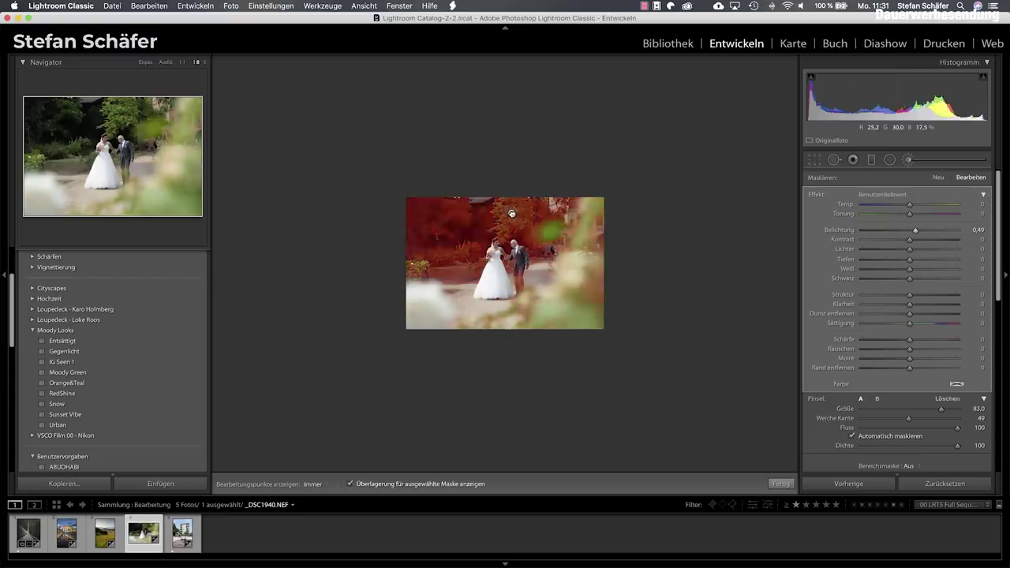
{"action": "key", "text": "o"}
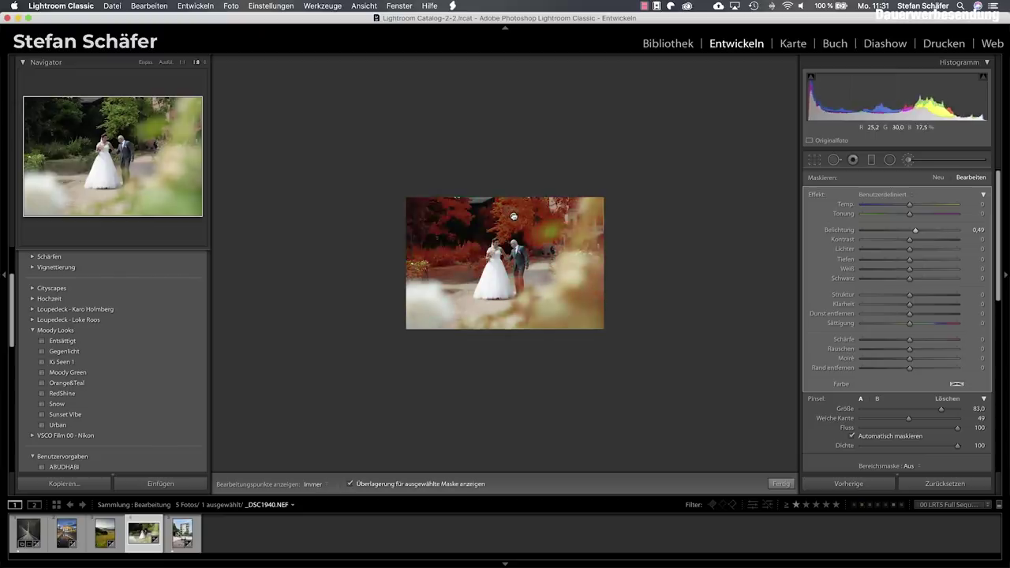
{"action": "left_click", "coordinate": [513, 215]}
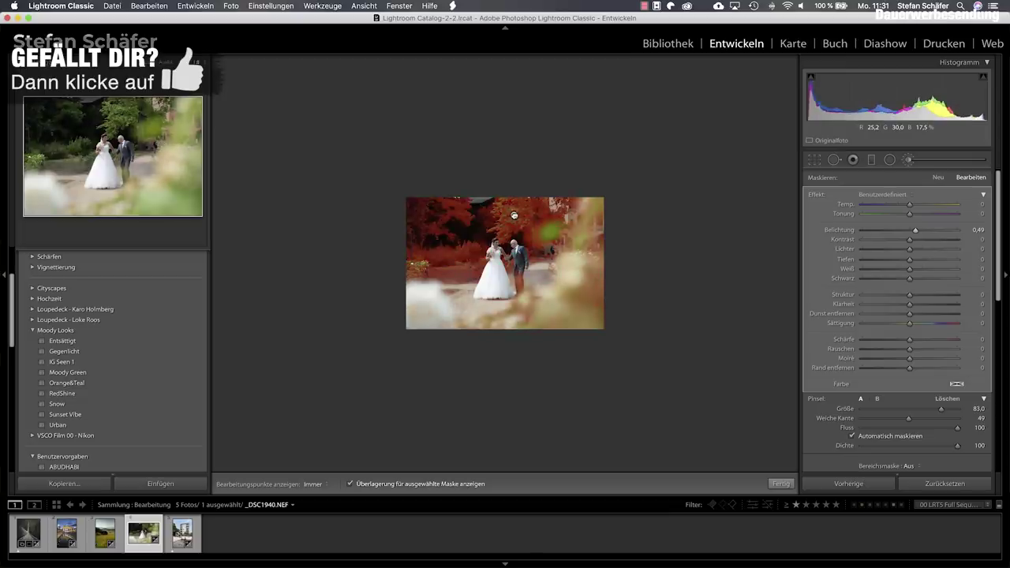
{"action": "scroll", "coordinate": [592, 287], "scroll_direction": "down", "scroll_amount": 3}
{"action": "scroll", "coordinate": [562, 287], "scroll_direction": "down", "scroll_amount": 3}
{"action": "scroll", "coordinate": [573, 286], "scroll_direction": "down", "scroll_amount": 2}
{"action": "scroll", "coordinate": [584, 285], "scroll_direction": "down", "scroll_amount": 1}
{"action": "scroll", "coordinate": [589, 286], "scroll_direction": "down", "scroll_amount": 3}
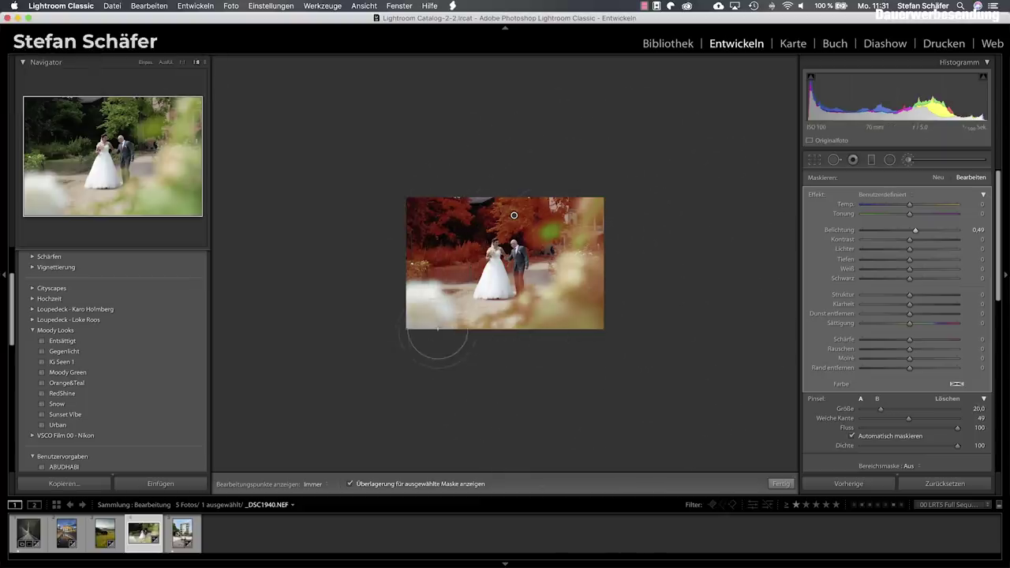
{"action": "key", "text": "alt"}
{"action": "left_click_drag", "start_coordinate": [458, 324], "coordinate": [608, 328]}
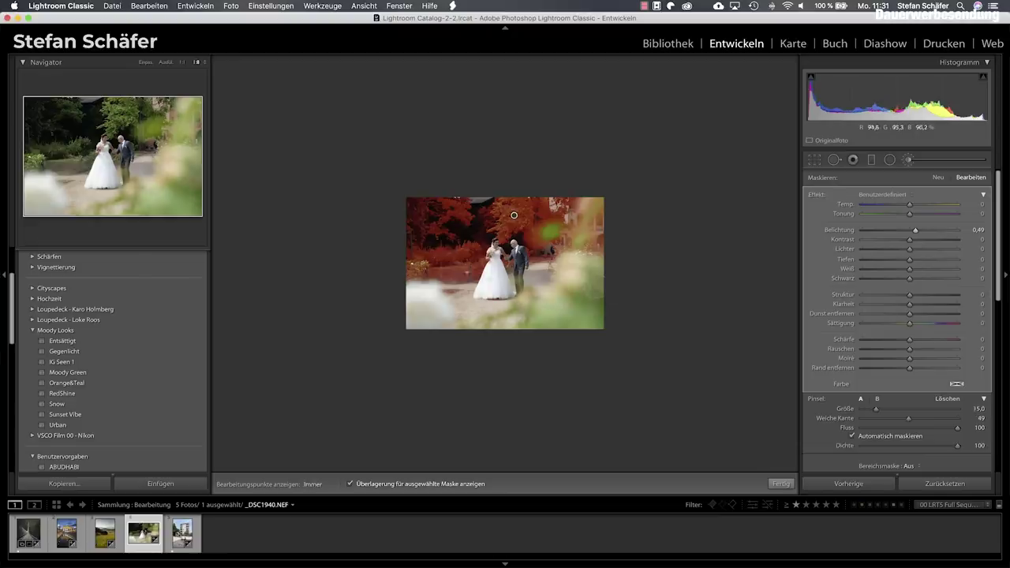
Warm the tree mask to colour temperature 30
{"action": "key", "text": "h"}
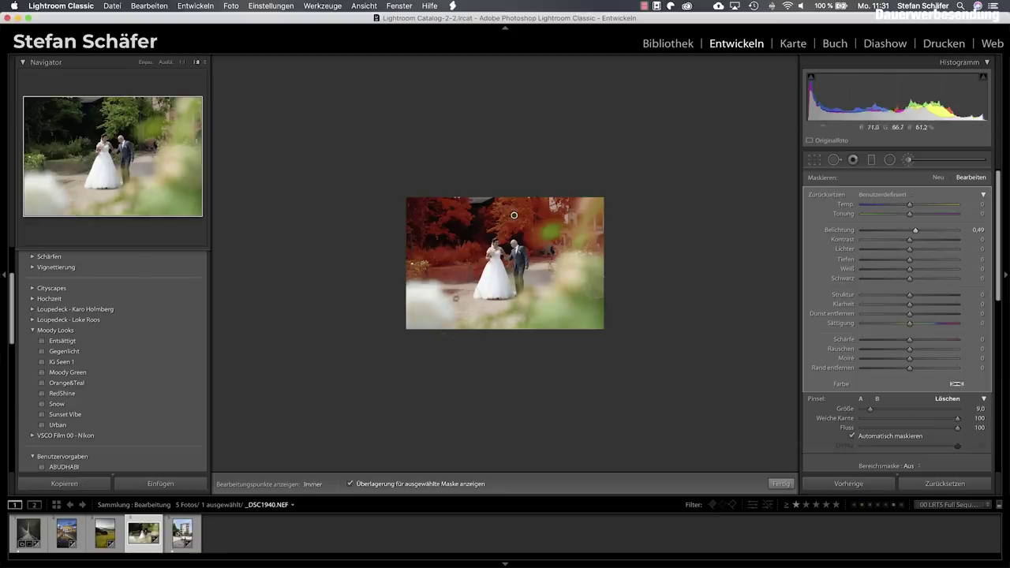
{"action": "key", "text": "h"}
{"action": "key", "text": "h"}
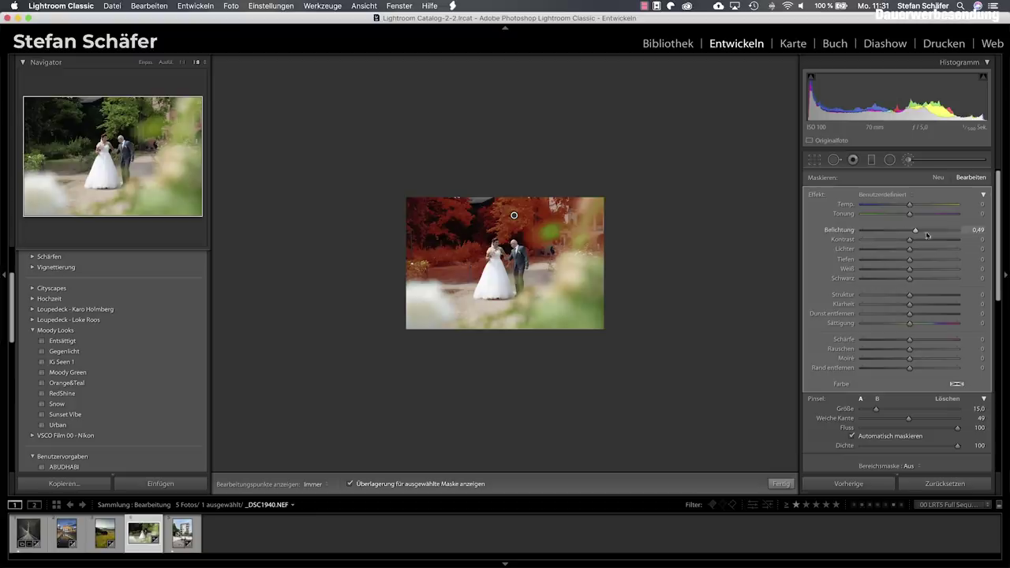
{"action": "key", "text": "o"}
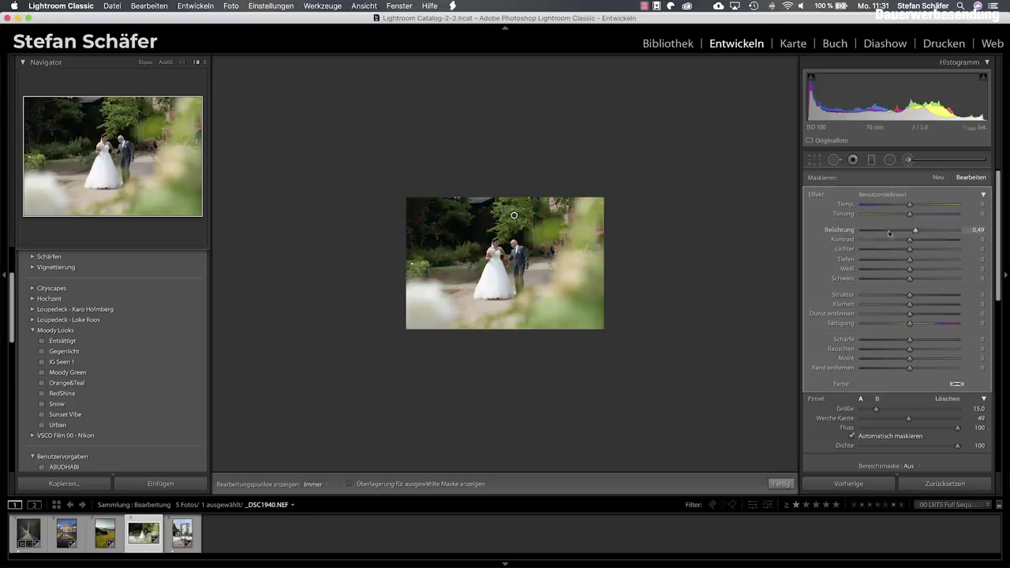
{"action": "mouse_move", "coordinate": [912, 206]}
{"action": "left_mouse_down"}
{"action": "mouse_move", "coordinate": [952, 206]}
{"action": "mouse_move", "coordinate": [829, 205]}
{"action": "mouse_move", "coordinate": [926, 206]}
{"action": "left_mouse_up"}
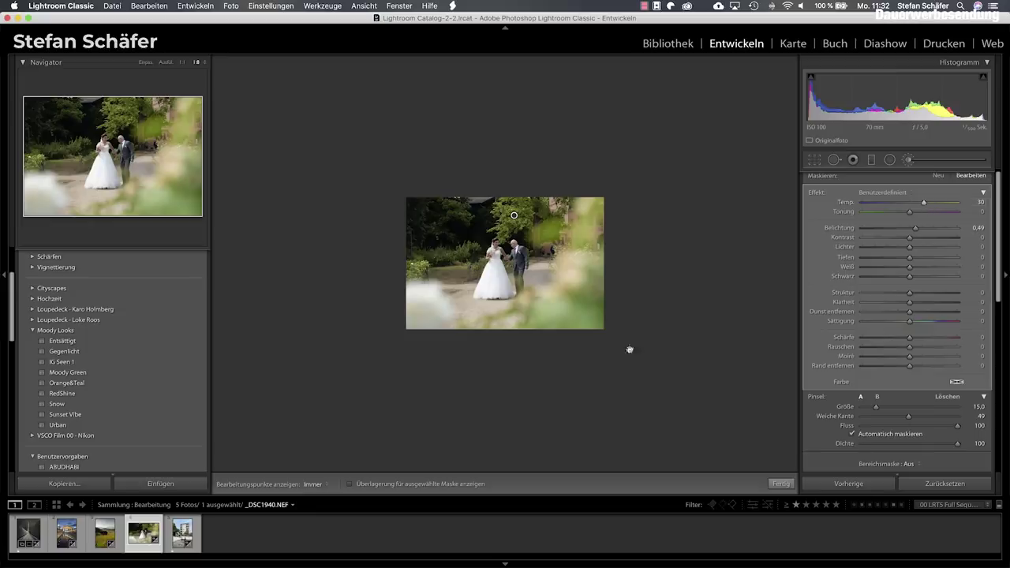
Start a fresh brush mask and switch to the Brandenburg Gate dusk photo
{"action": "key", "text": "Return"}
{"action": "scroll", "coordinate": [305, 381], "scroll_direction": "up", "scroll_amount": 10}
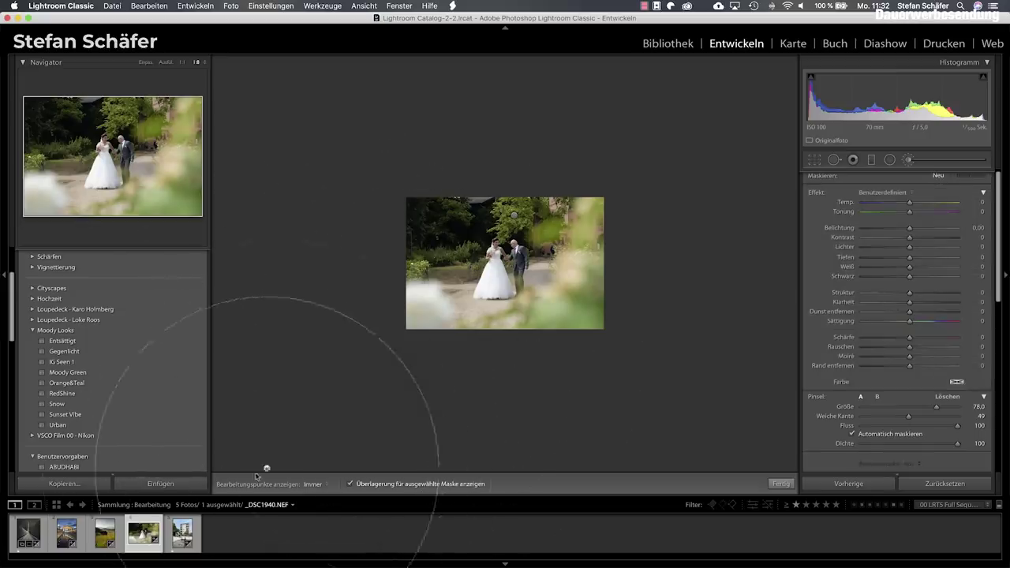
{"action": "left_click", "coordinate": [67, 533]}
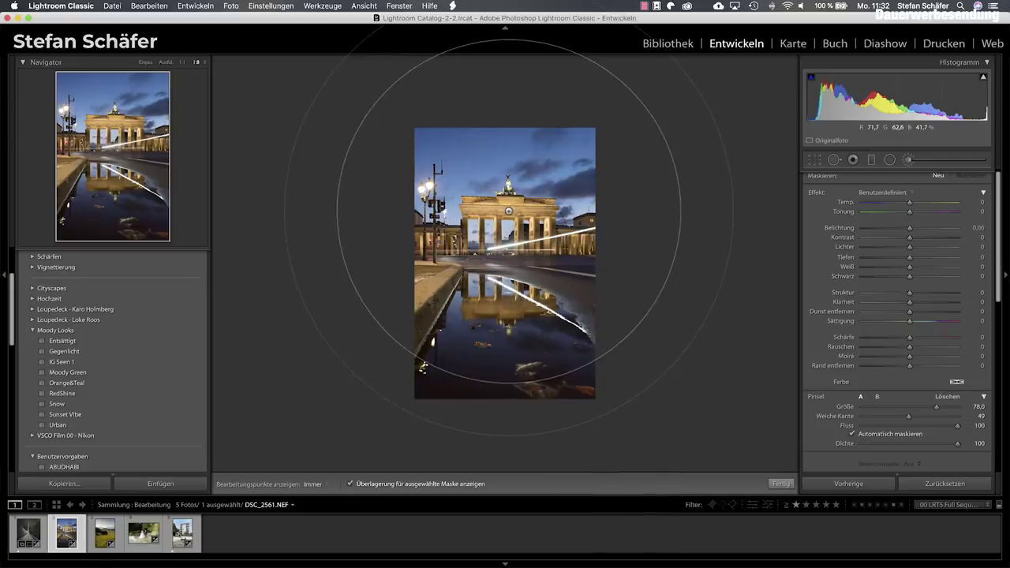
Paint a mask over the gate and its reflection, shrink the brush to 6.0 and erase stray areas
{"action": "left_click", "coordinate": [509, 211]}
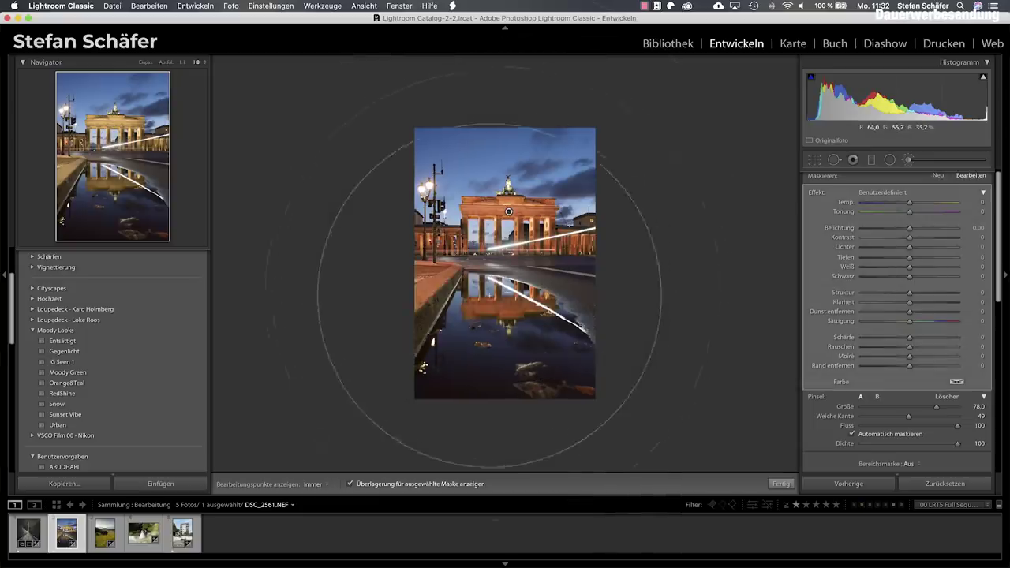
{"action": "scroll", "coordinate": [502, 279], "scroll_direction": "down", "scroll_amount": 1}
{"action": "scroll", "coordinate": [502, 279], "scroll_direction": "down", "scroll_amount": 5}
{"action": "scroll", "coordinate": [503, 285], "scroll_direction": "down", "scroll_amount": 5}
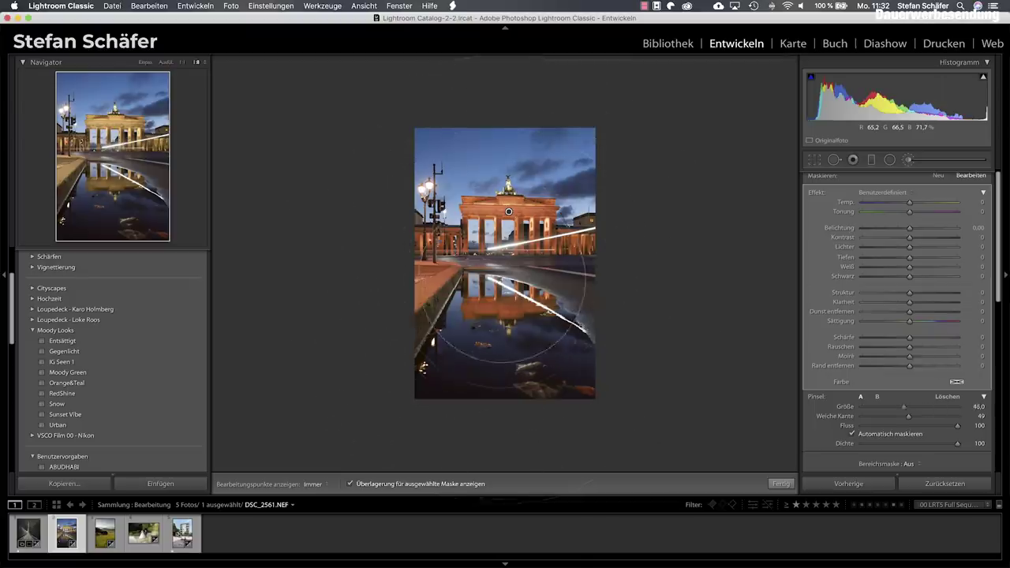
{"action": "scroll", "coordinate": [505, 283], "scroll_direction": "down", "scroll_amount": 3}
{"action": "scroll", "coordinate": [509, 211], "scroll_direction": "down", "scroll_amount": 3}
{"action": "key", "text": "alt"}
{"action": "key", "text": "h"}
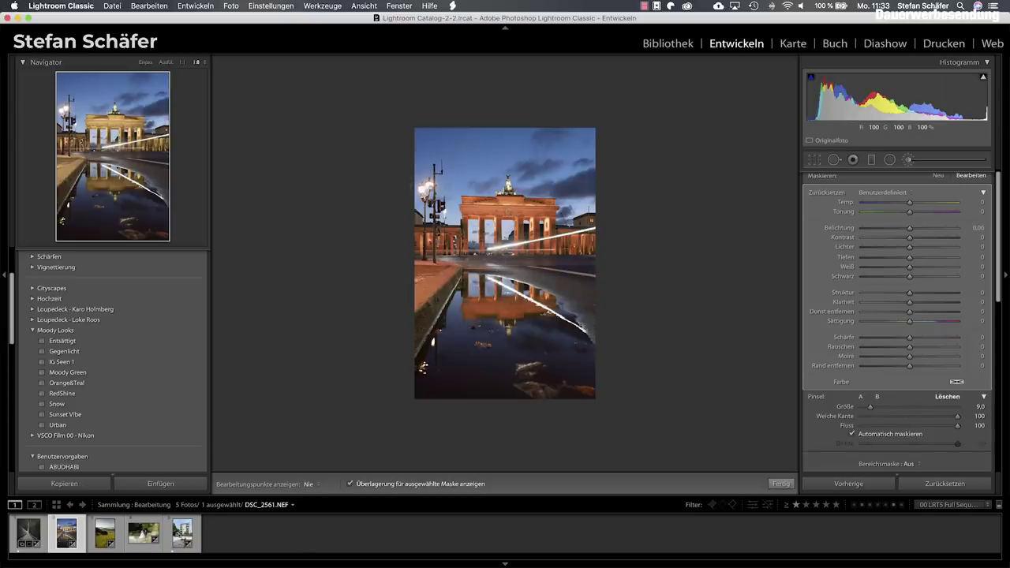
{"action": "key", "text": "h"}
{"action": "key", "text": "h"}
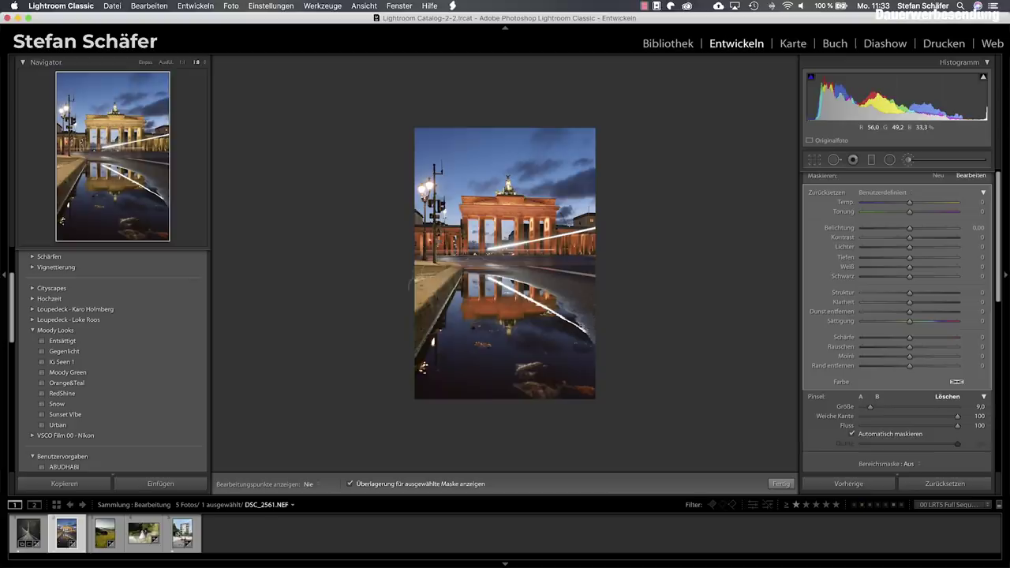
{"action": "key", "text": "h"}
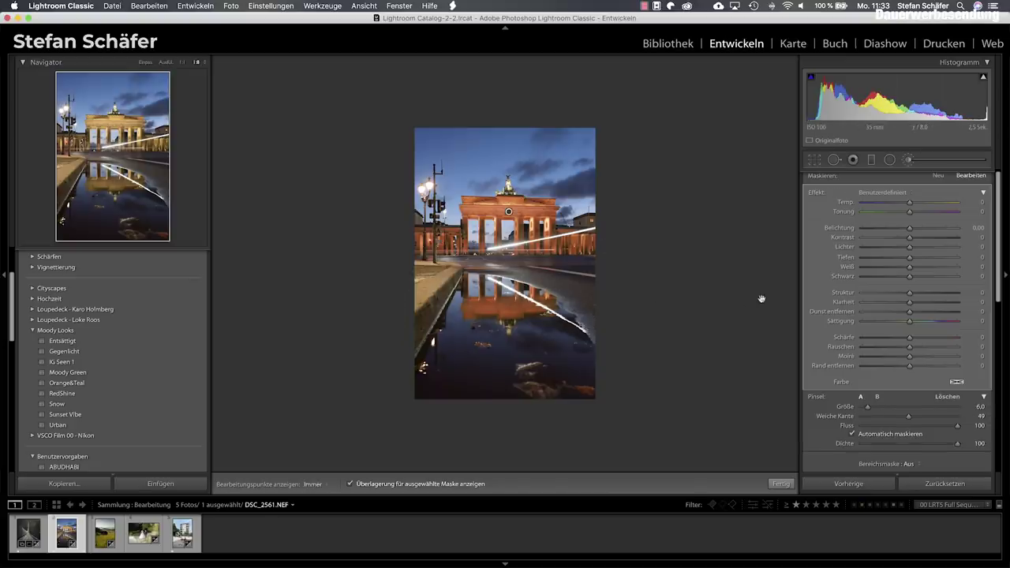
Give the gate mask exposure -0.42, contrast 38 and clarity 33
{"action": "key", "text": "o"}
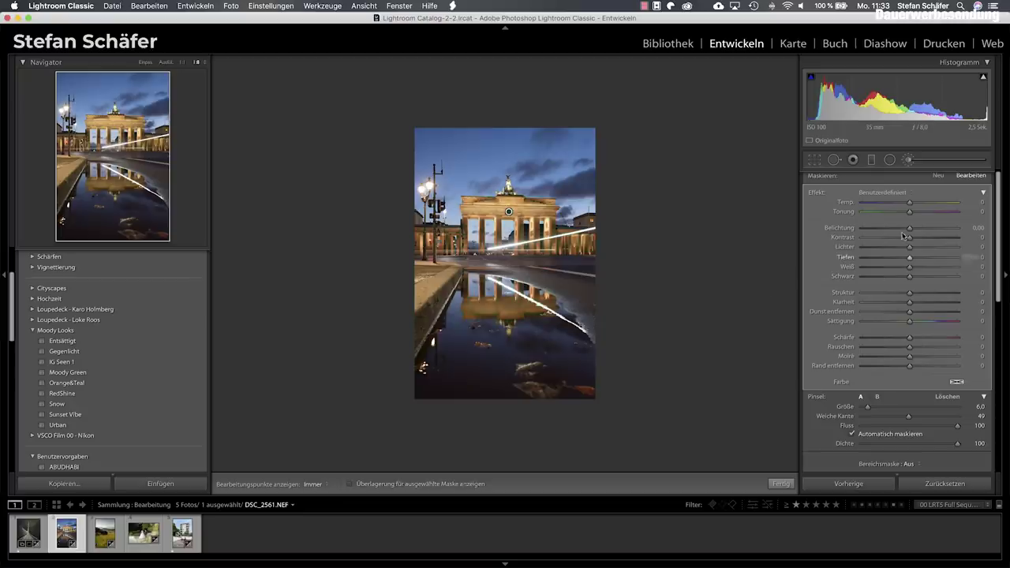
{"action": "left_click_drag", "start_coordinate": [910, 229], "coordinate": [928, 237]}
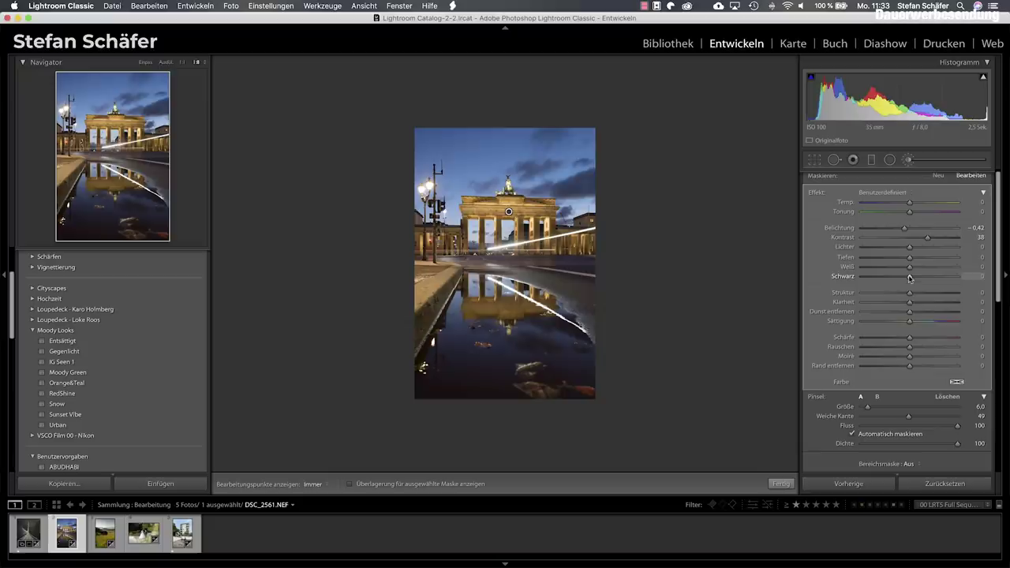
{"action": "left_click_drag", "start_coordinate": [920, 306], "coordinate": [926, 306]}
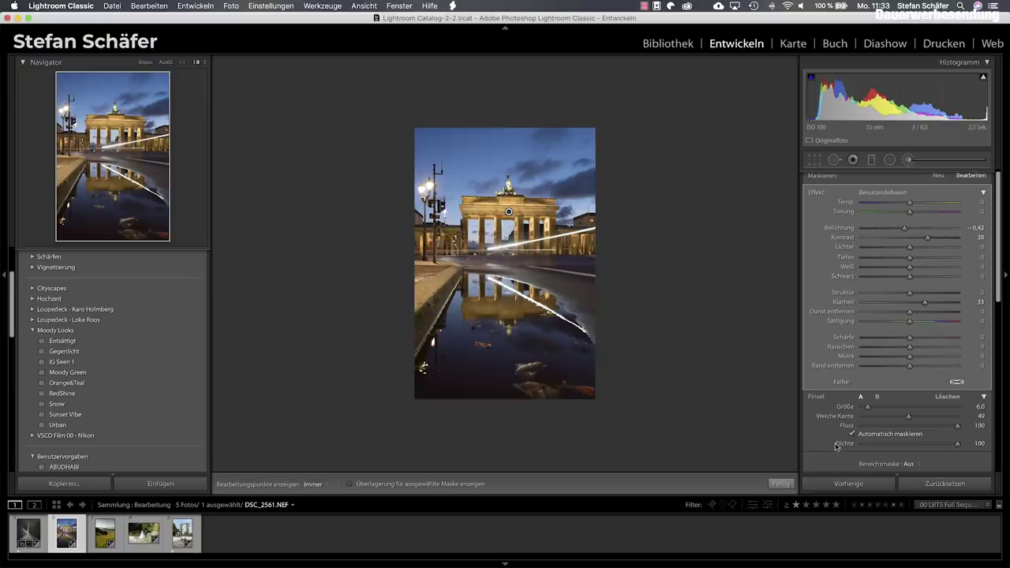
Toggle the mask adjustments on and off to compare with the unedited gate
{"action": "scroll", "coordinate": [839, 449], "scroll_direction": "down", "scroll_amount": 2}
{"action": "left_click", "coordinate": [810, 445]}
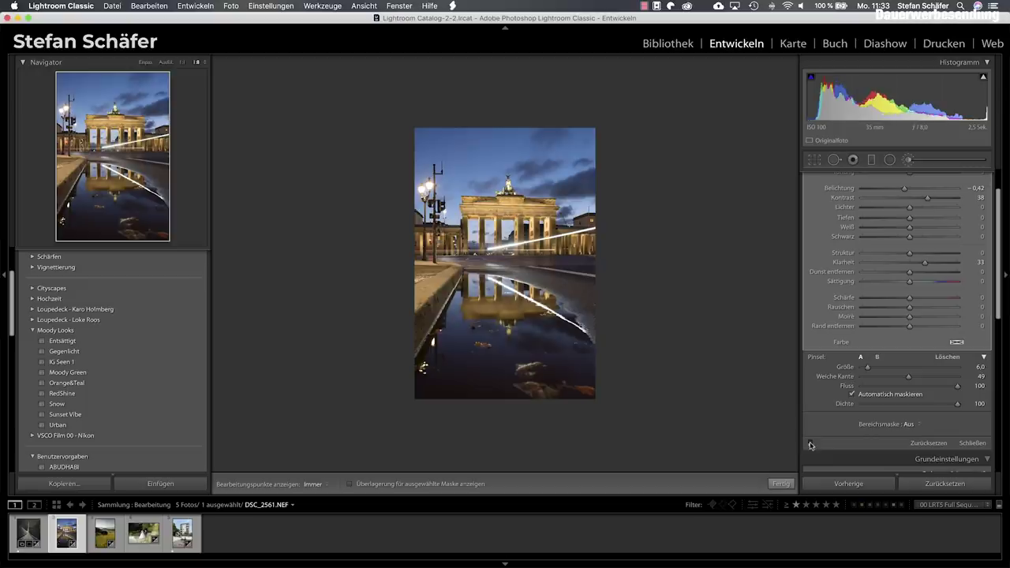
{"action": "left_click", "coordinate": [810, 445]}
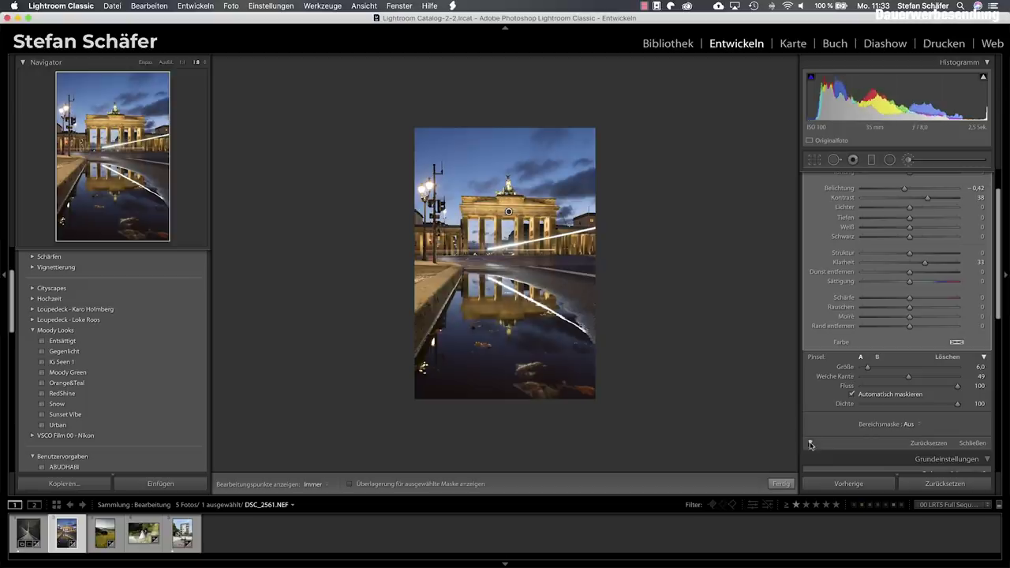
{"action": "left_click", "coordinate": [810, 446]}
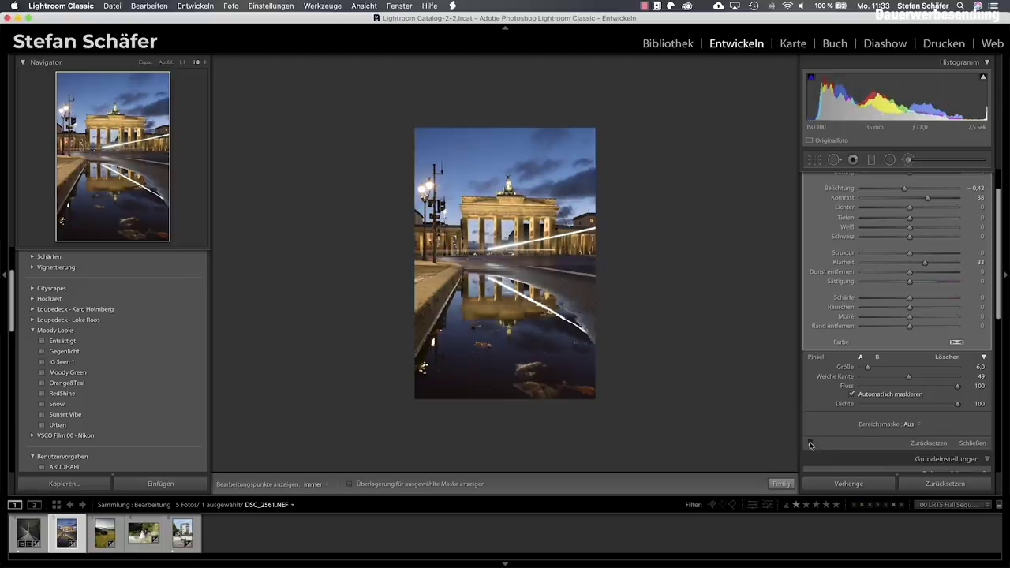
{"action": "left_click", "coordinate": [811, 445]}
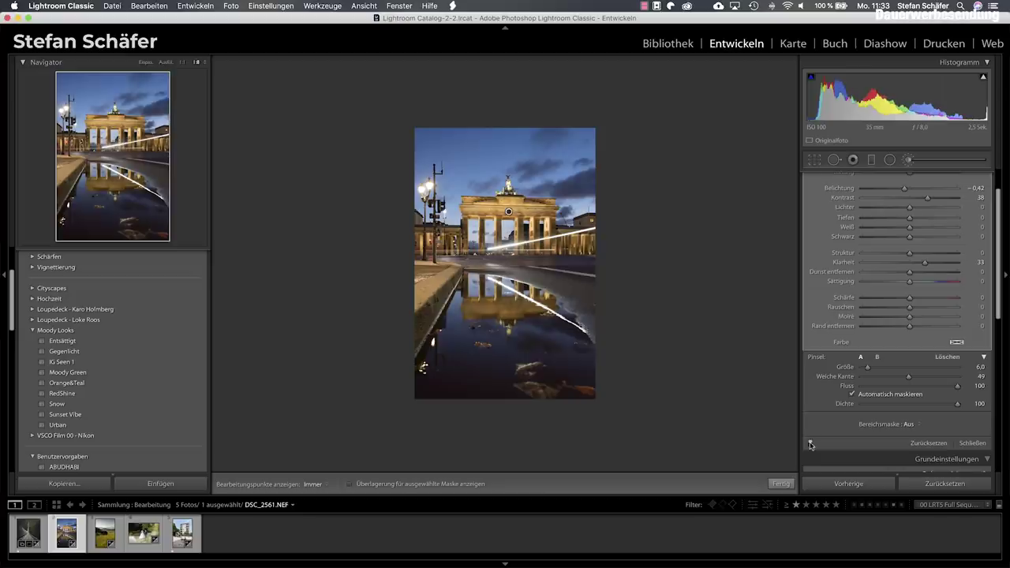
{"action": "left_click", "coordinate": [811, 445]}
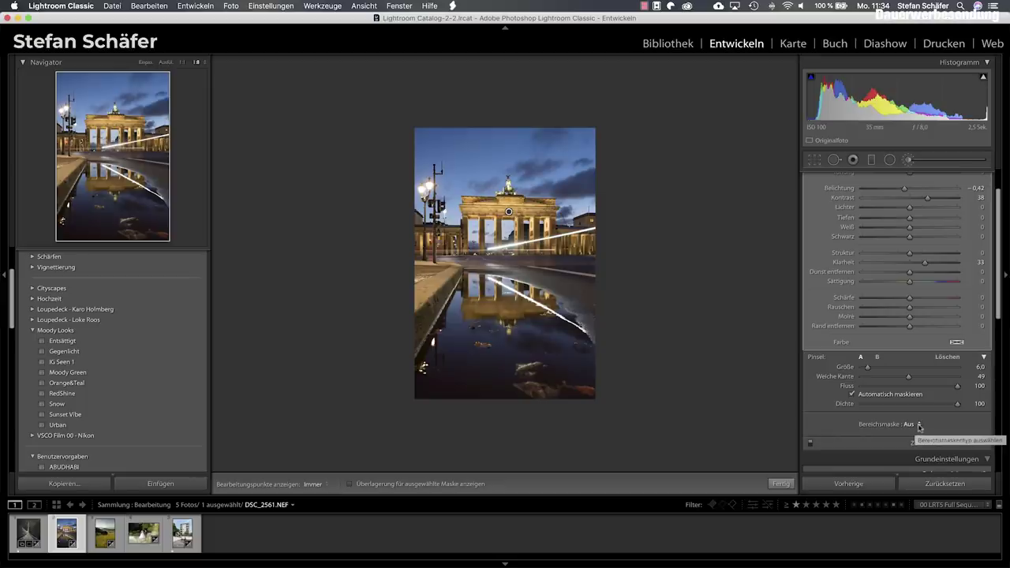
{"action": "left_click", "coordinate": [920, 425]}
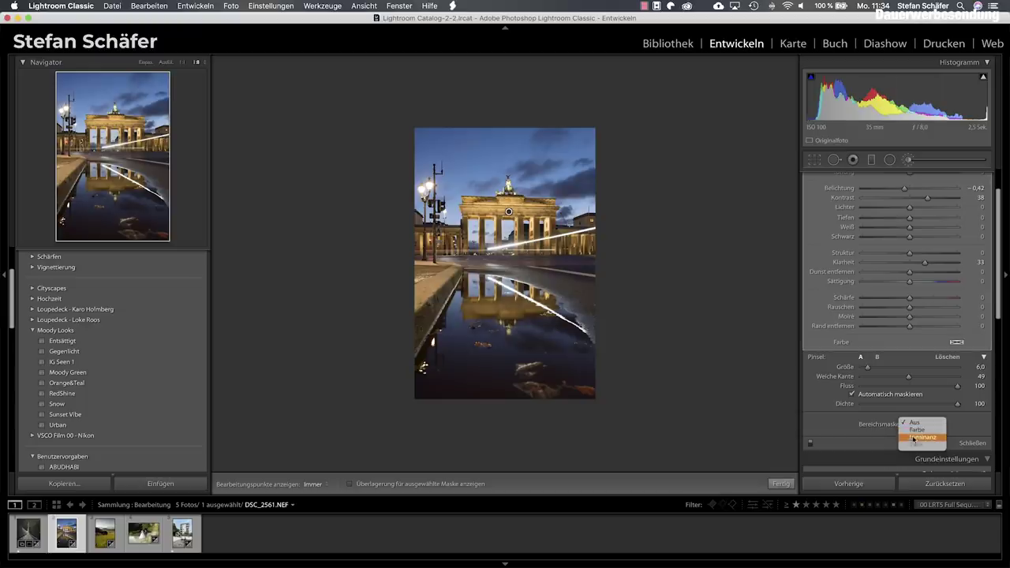
{"action": "left_click", "coordinate": [826, 427]}
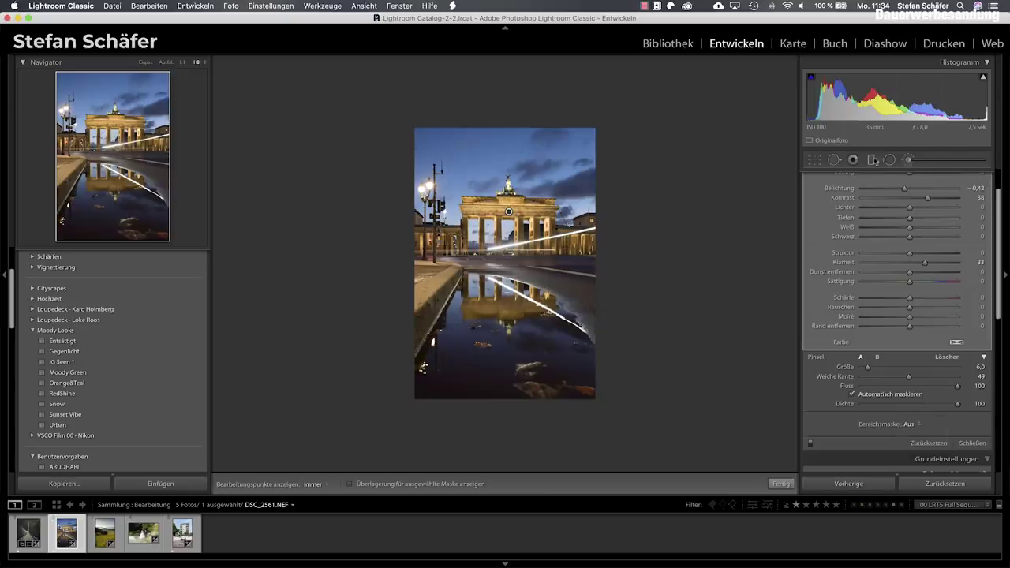